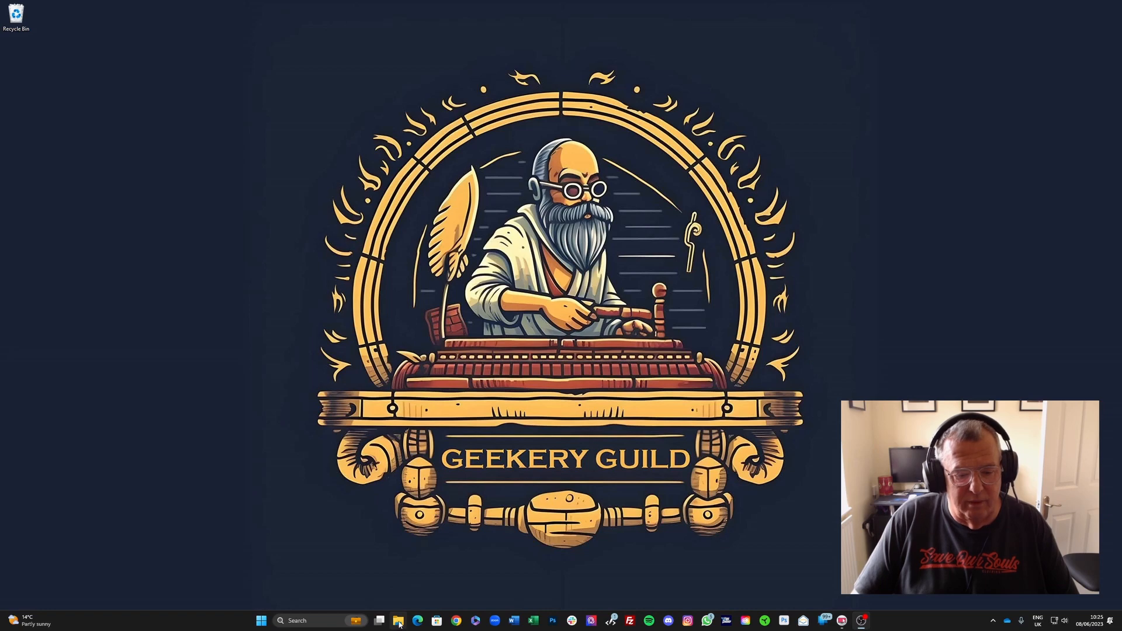
Step: Browse the Photo Prep Tutorial Video folder in Pictures and its Original images and Edited images subfolders
click(398, 622)
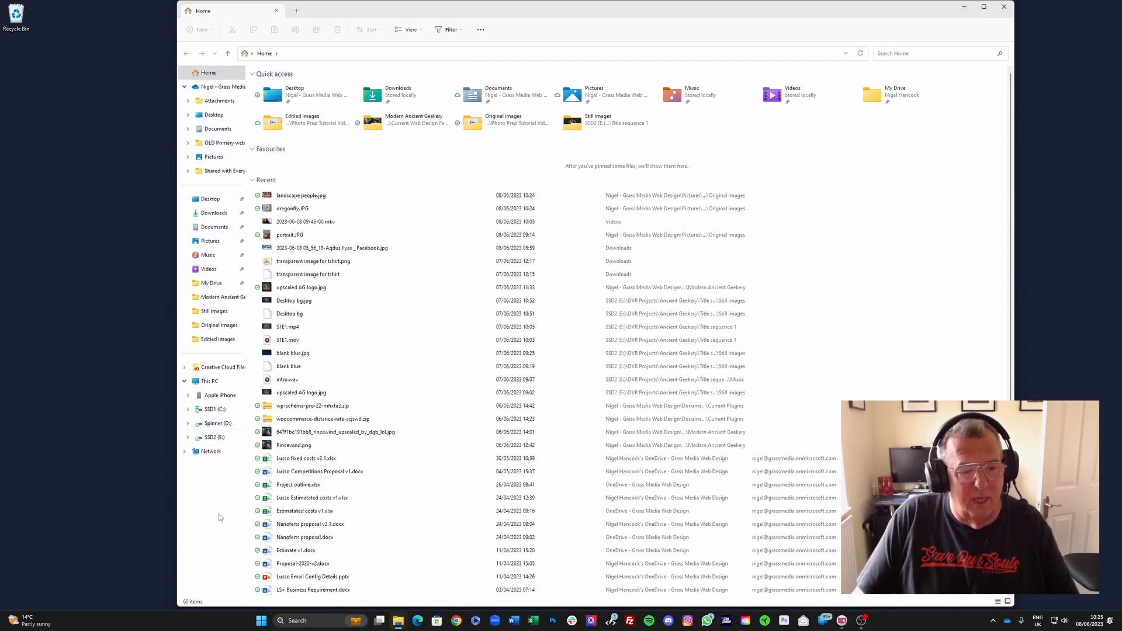
click(211, 243)
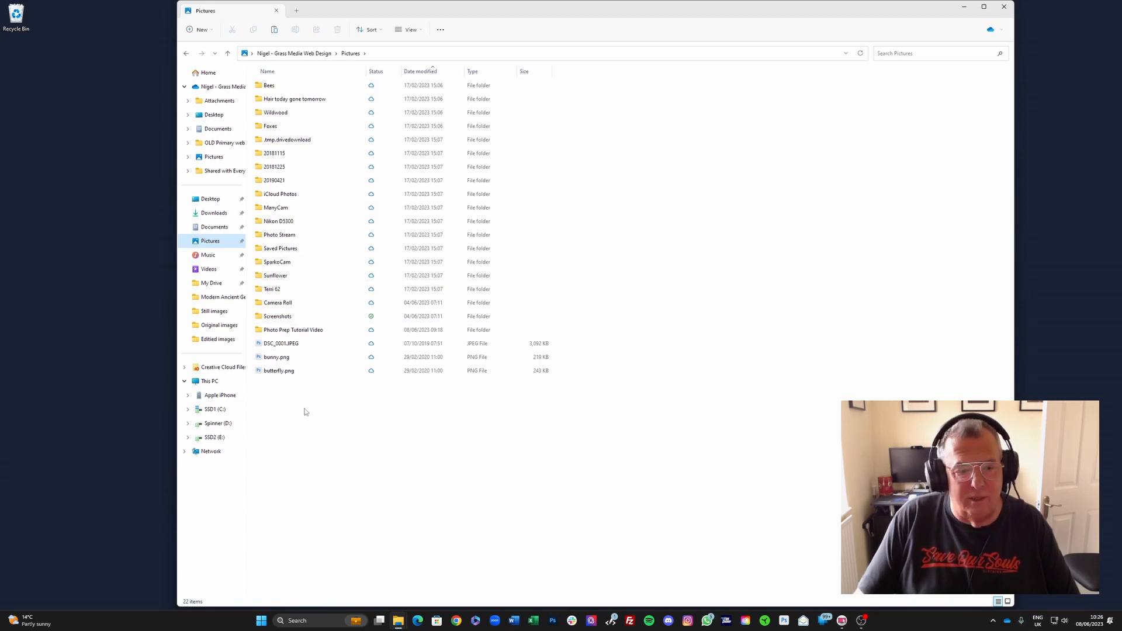
double_click(285, 331)
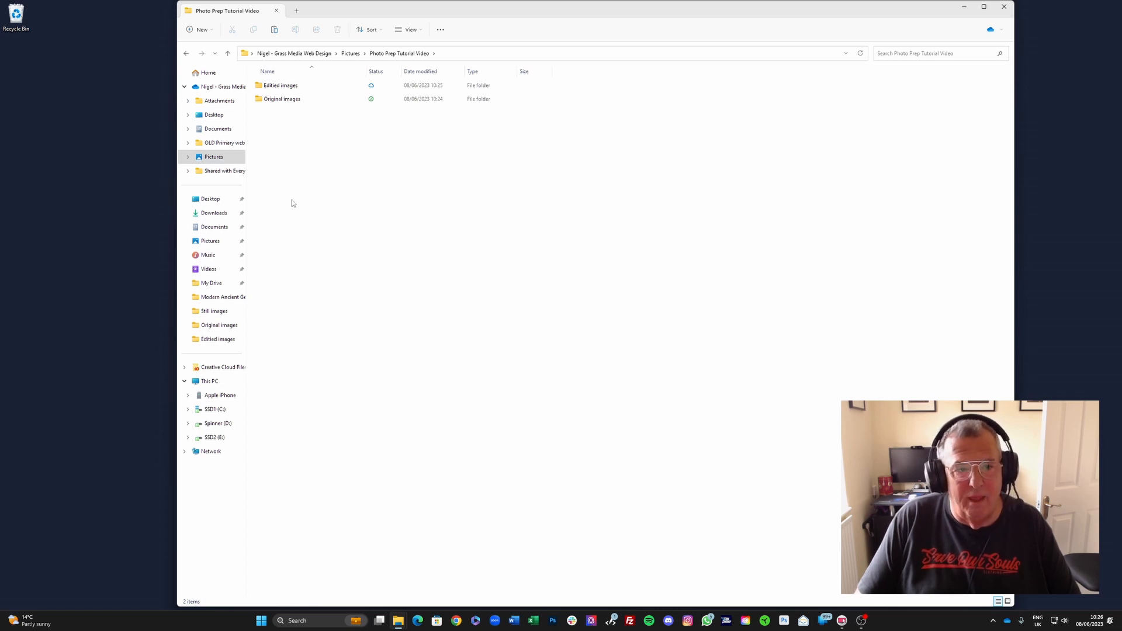
double_click(274, 102)
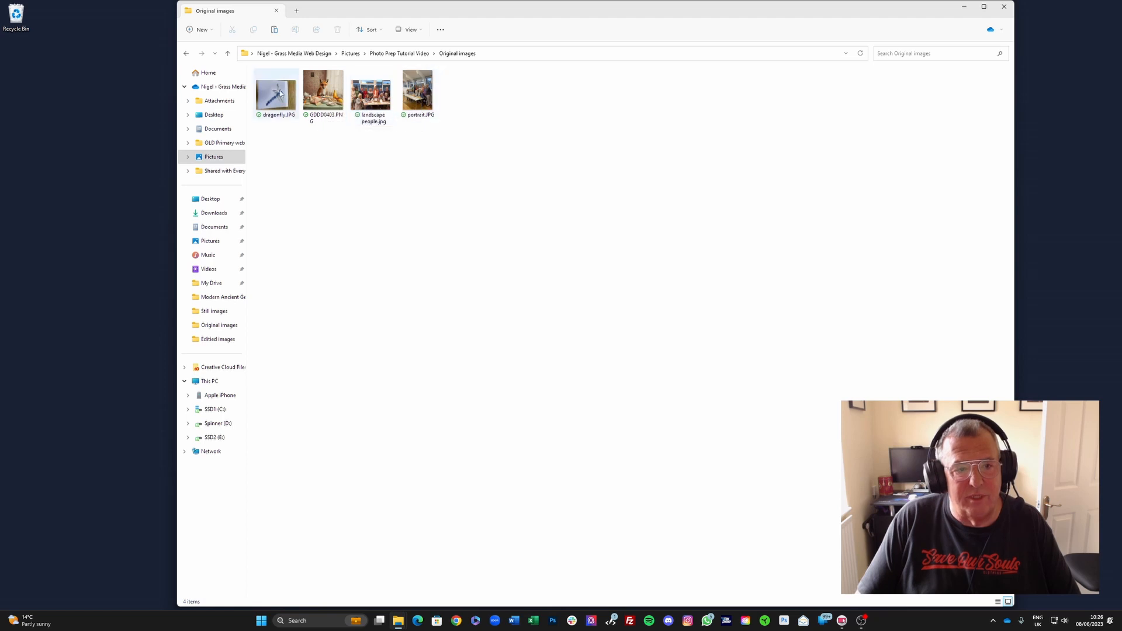
click(399, 53)
double_click(309, 88)
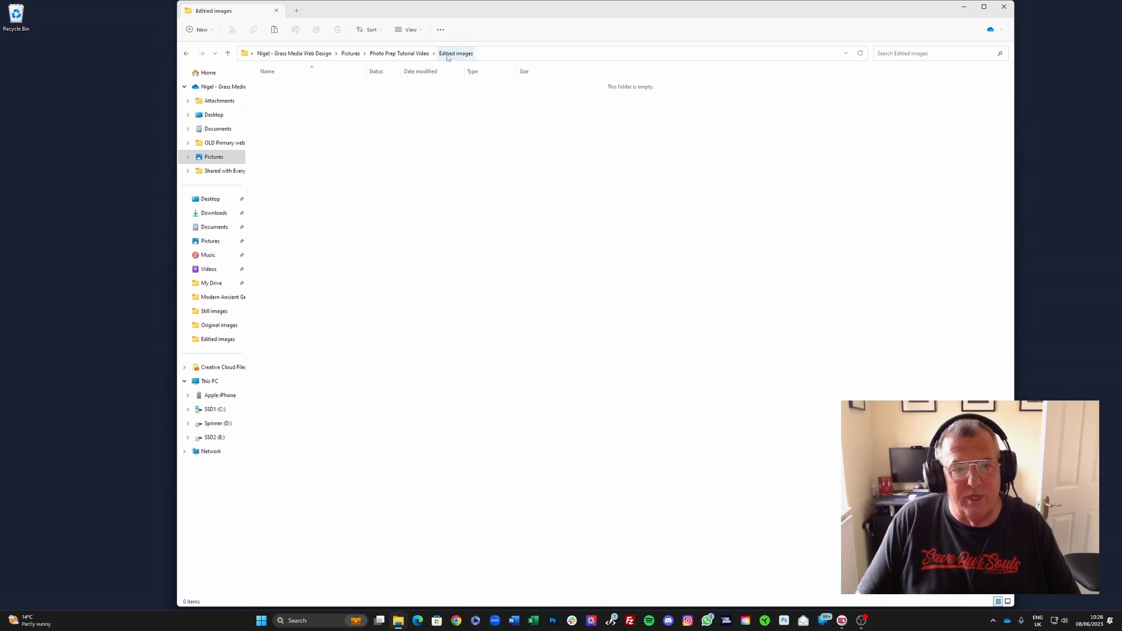
click(399, 53)
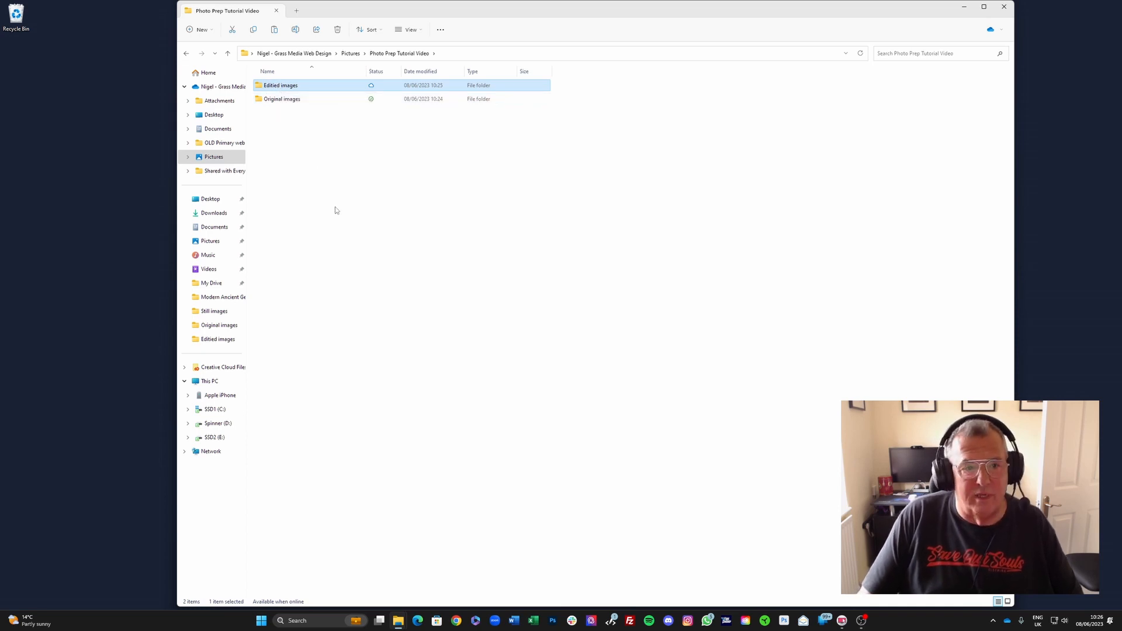
click(351, 53)
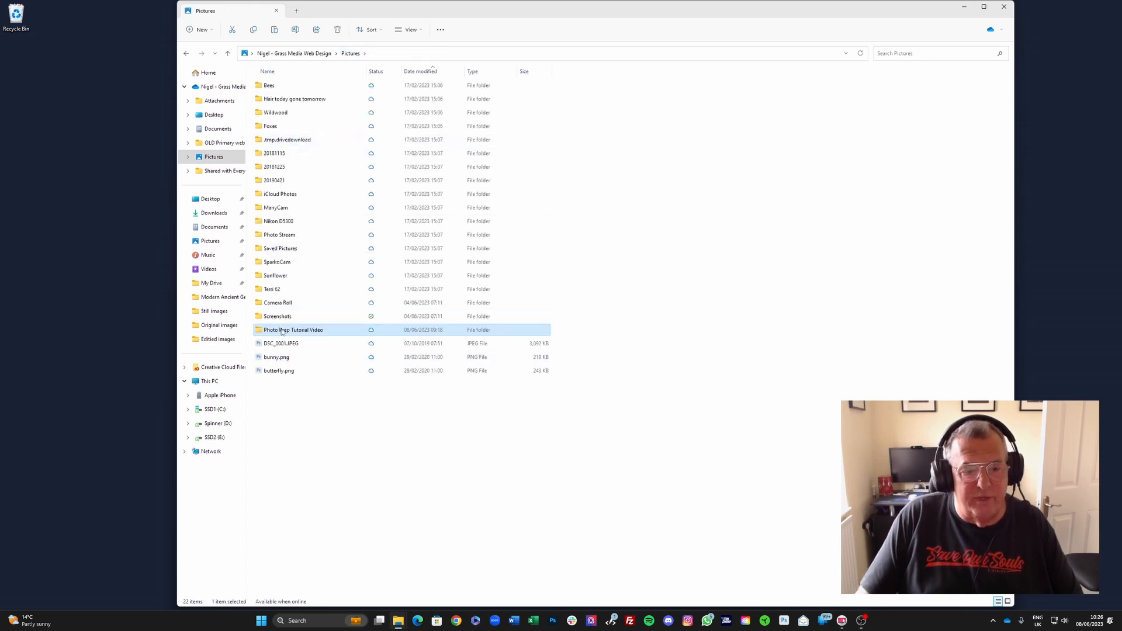
Step: Open dragonfly.JPG from the Original images folder with Photos
mouse_move(281, 332)
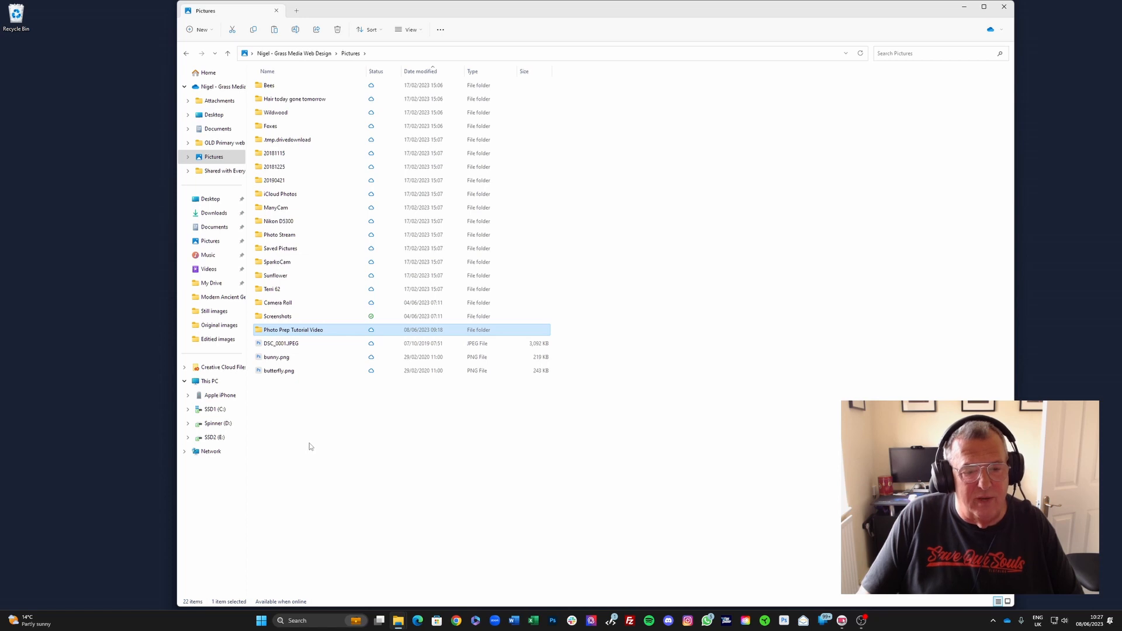
double_click(278, 332)
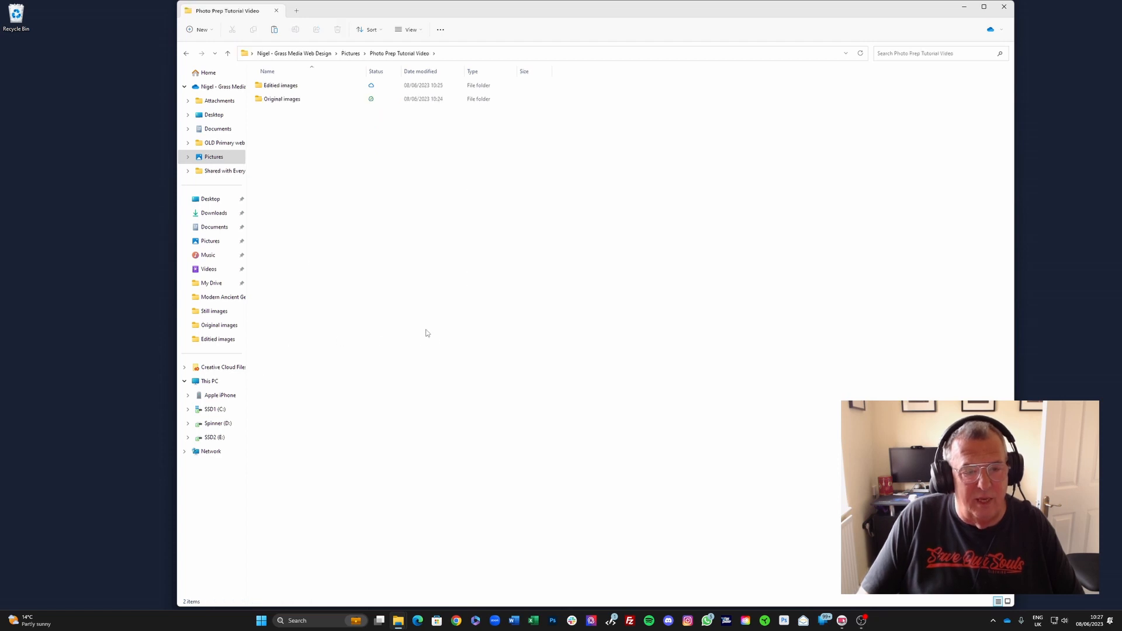
click(274, 101)
double_click(274, 101)
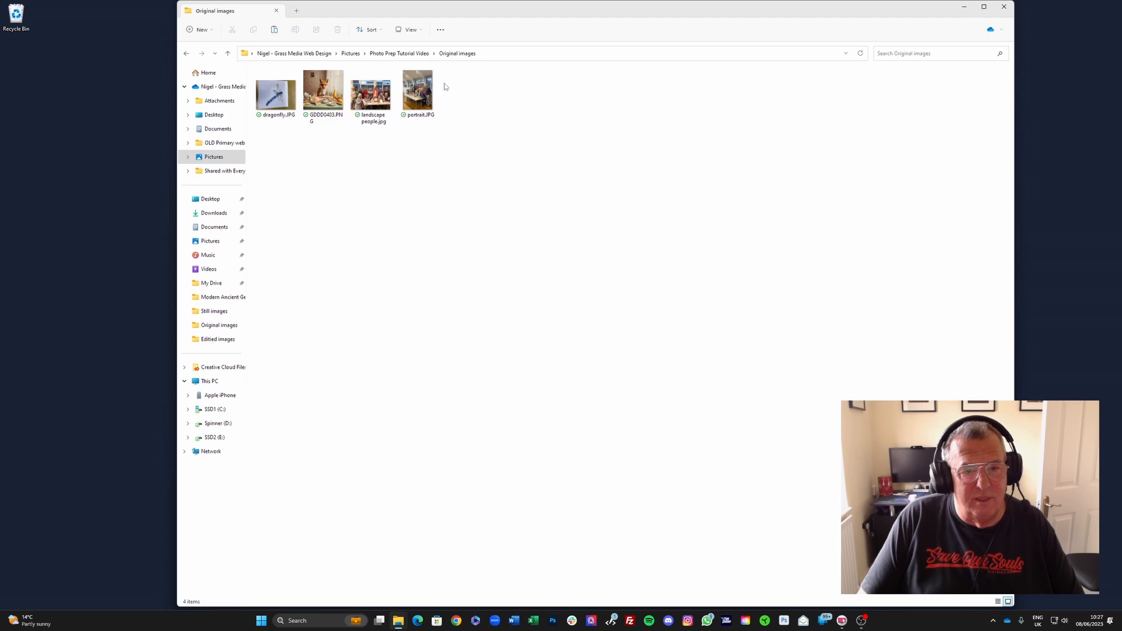
right_click(273, 98)
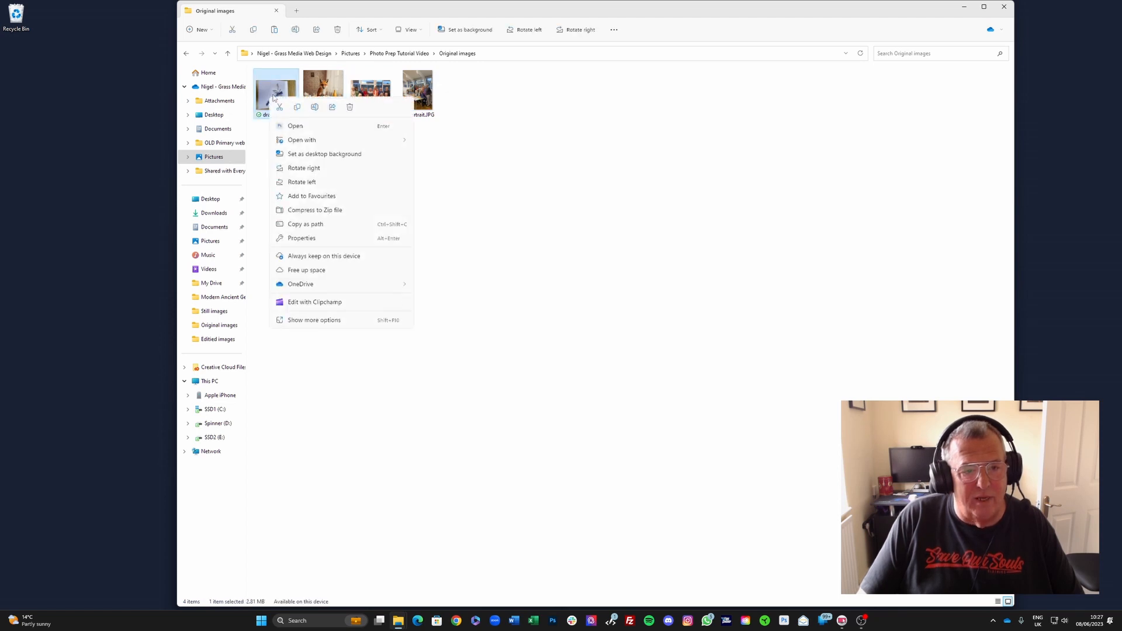
mouse_move(308, 146)
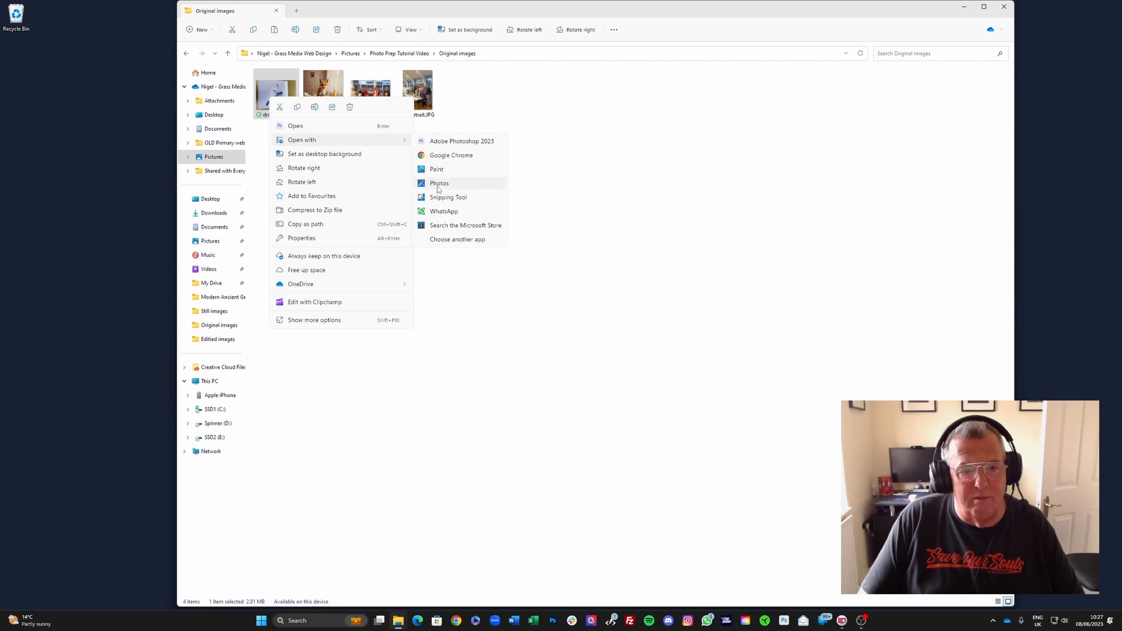
click(436, 185)
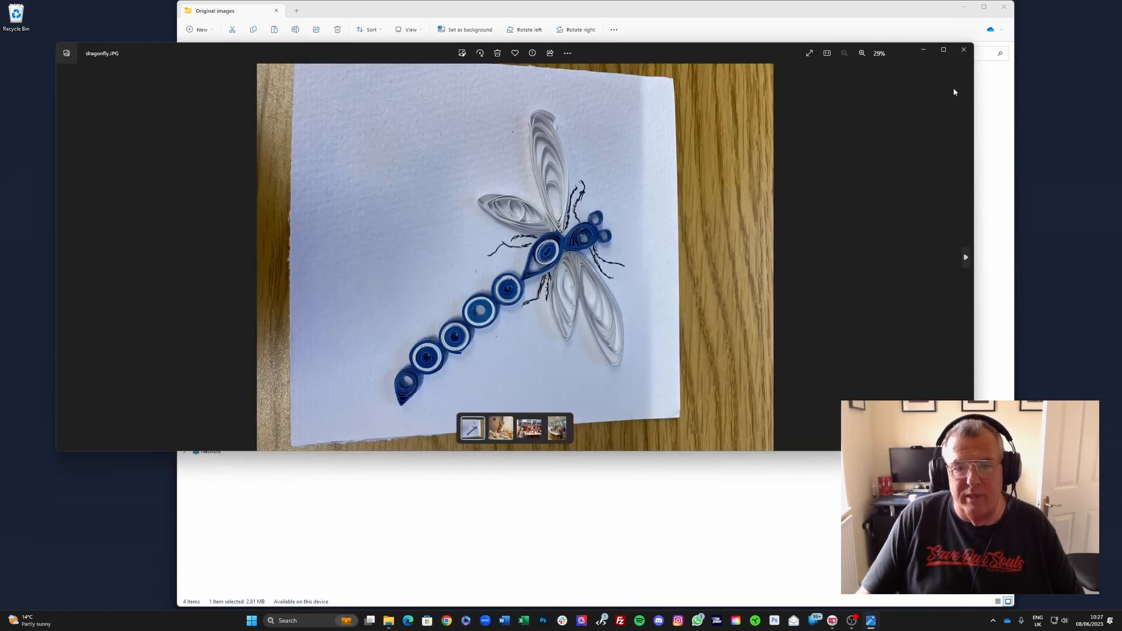
Step: Rotate the dragonfly photo twice so it is turned 180 degrees
mouse_move(943, 52)
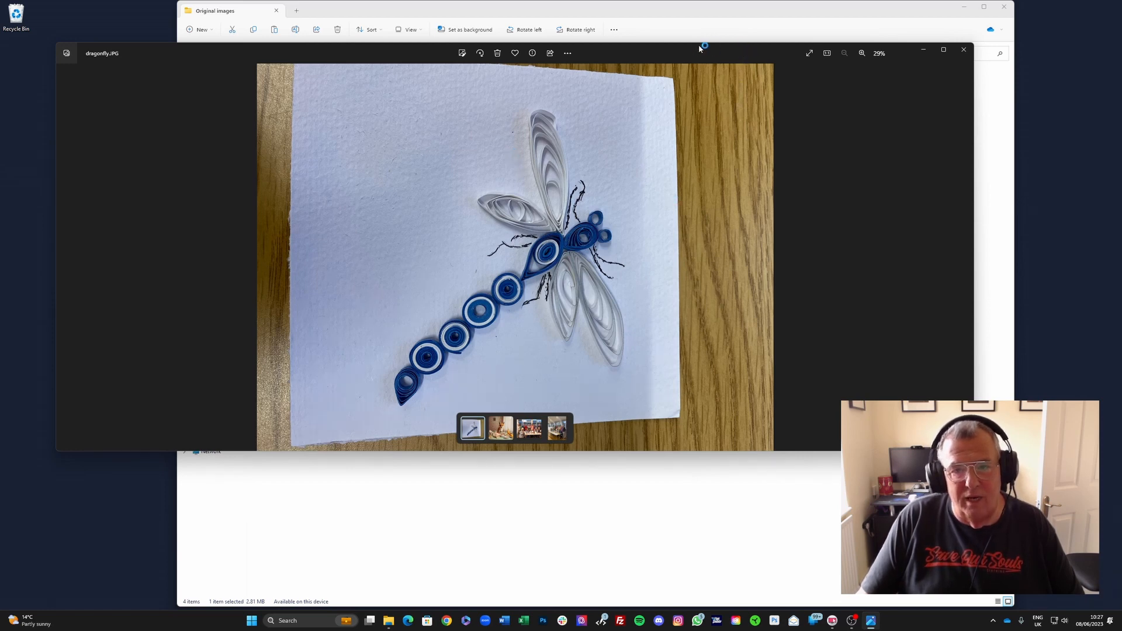
click(481, 54)
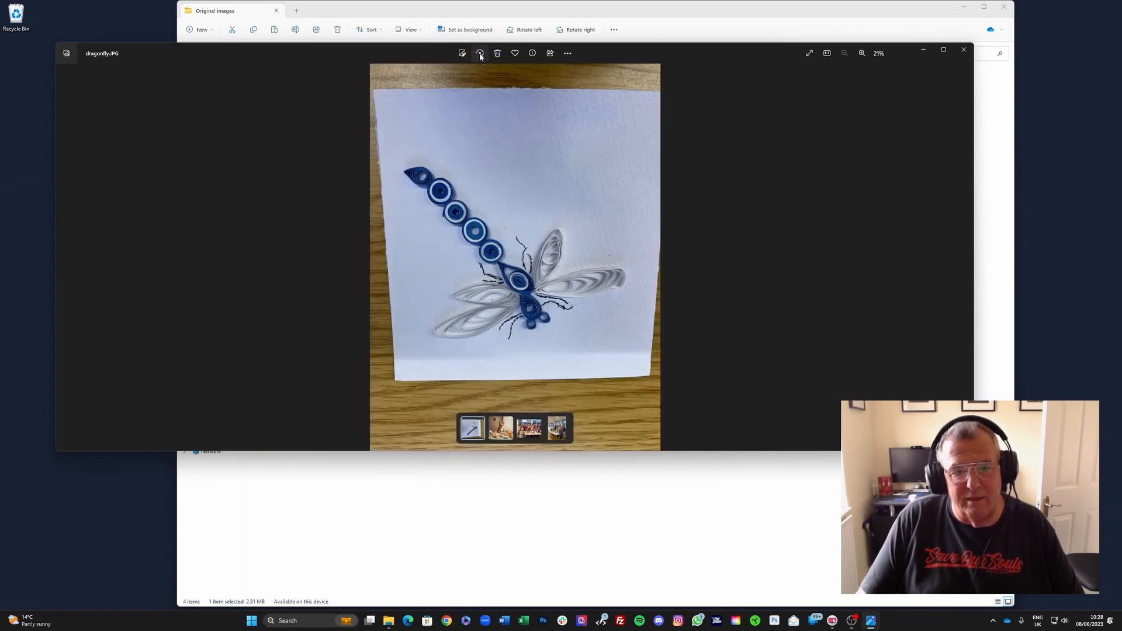
click(480, 55)
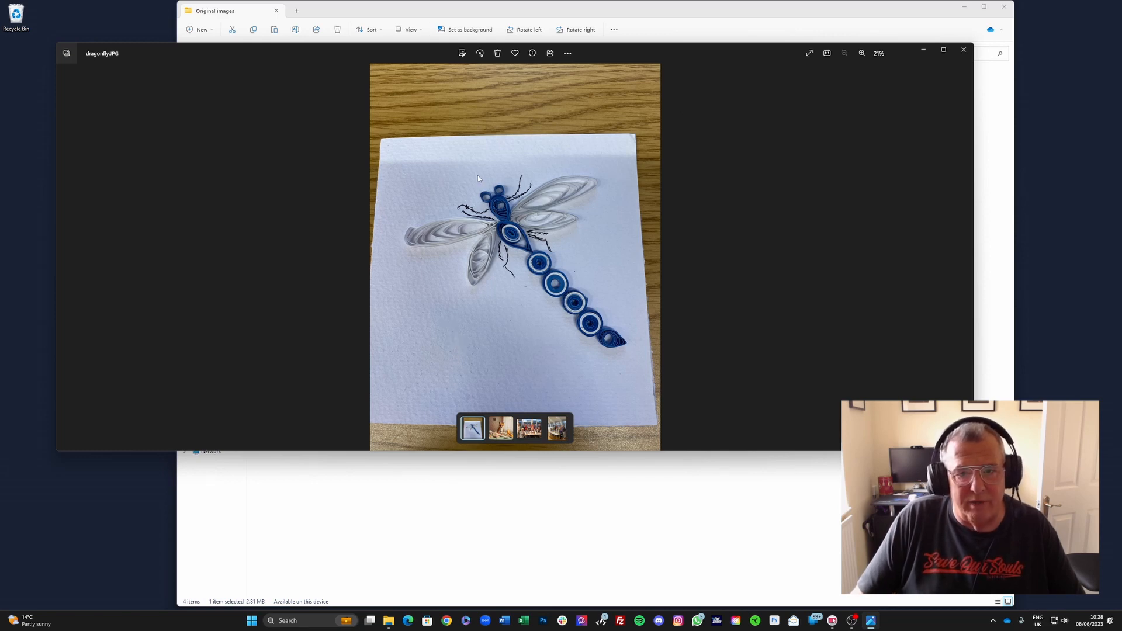
Step: Open the editor full-screen and crop the photo's top, bottom and both sides to cut away the wooden table
click(462, 54)
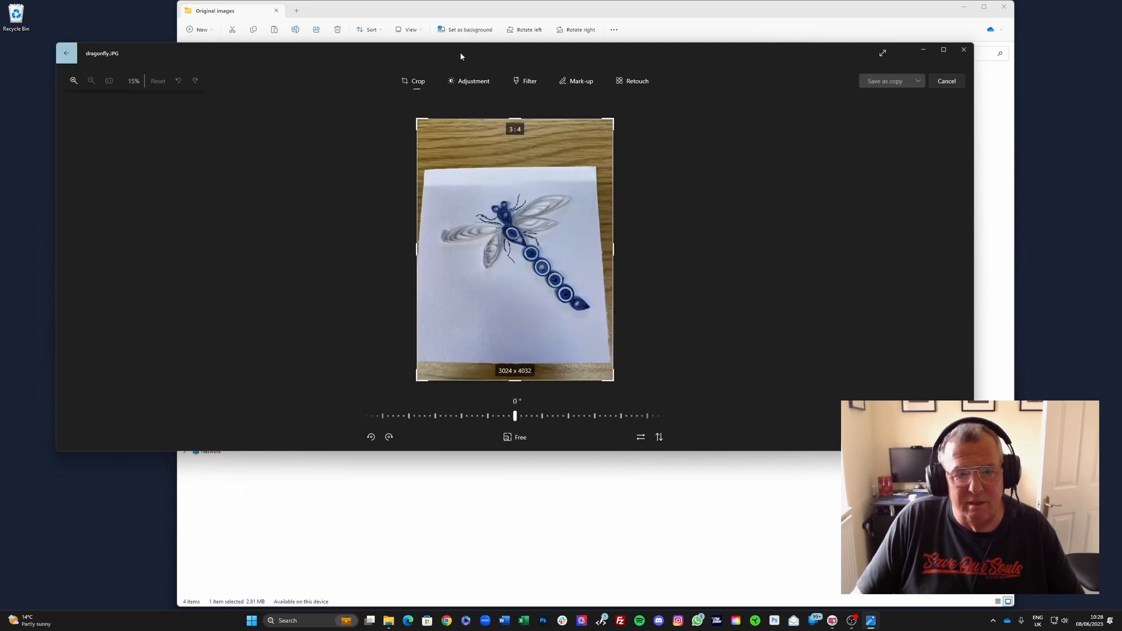
click(942, 50)
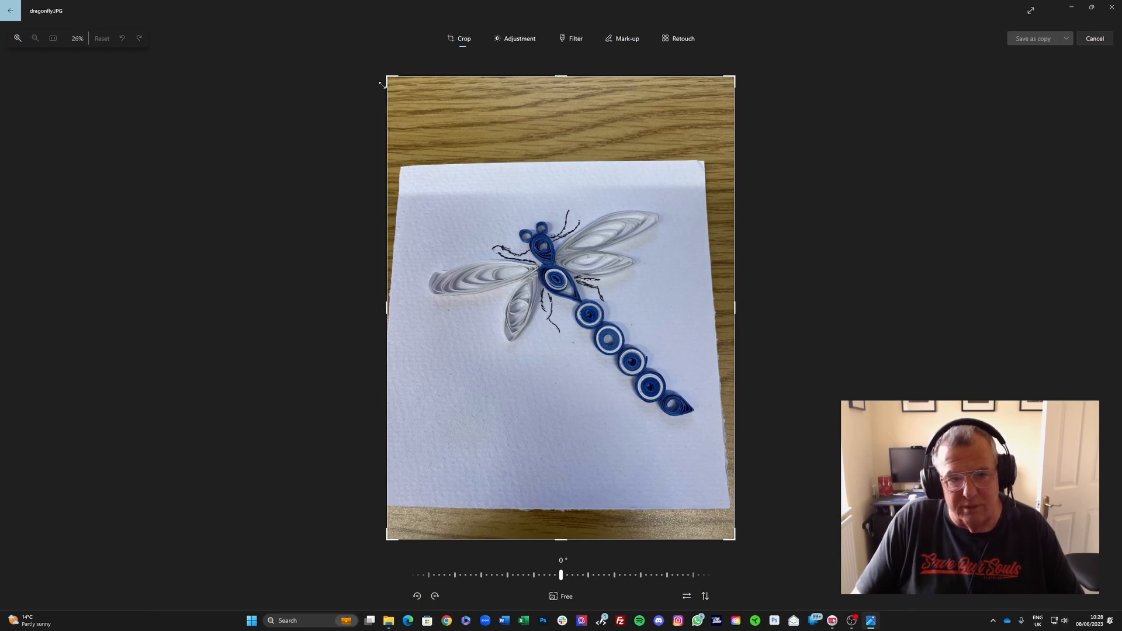
drag(561, 76, 550, 186)
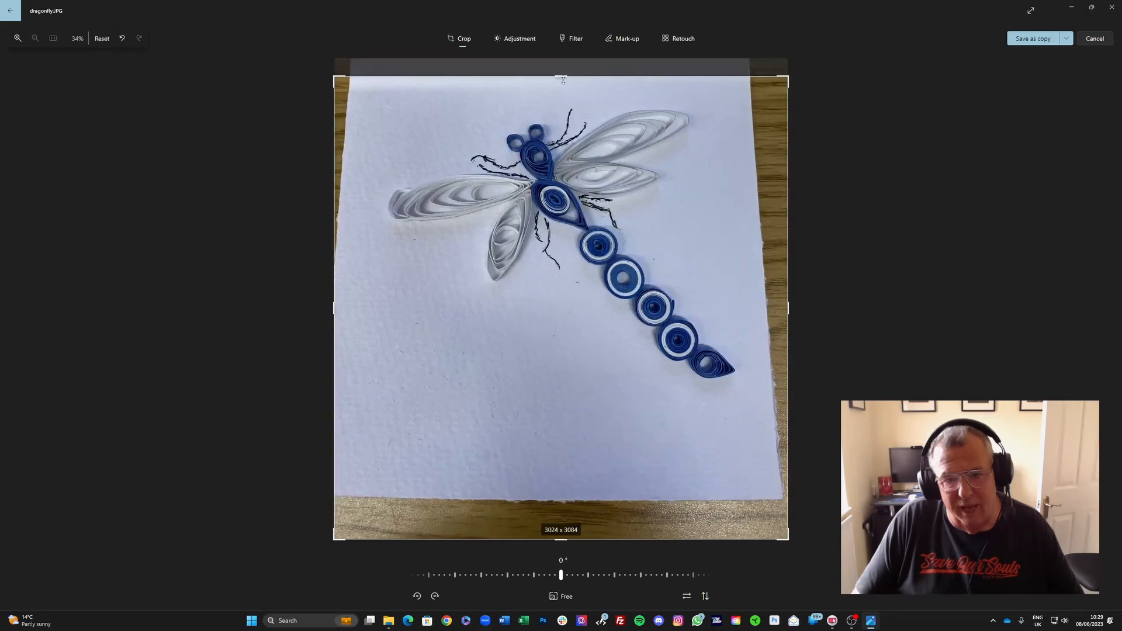
drag(569, 543, 535, 417)
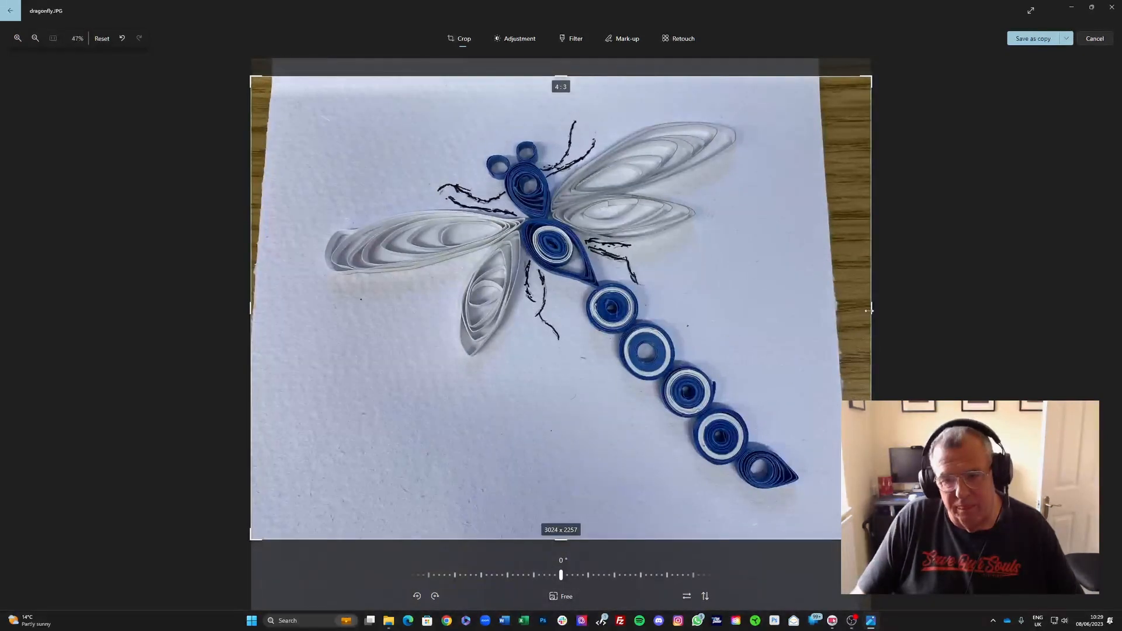
drag(872, 308, 820, 308)
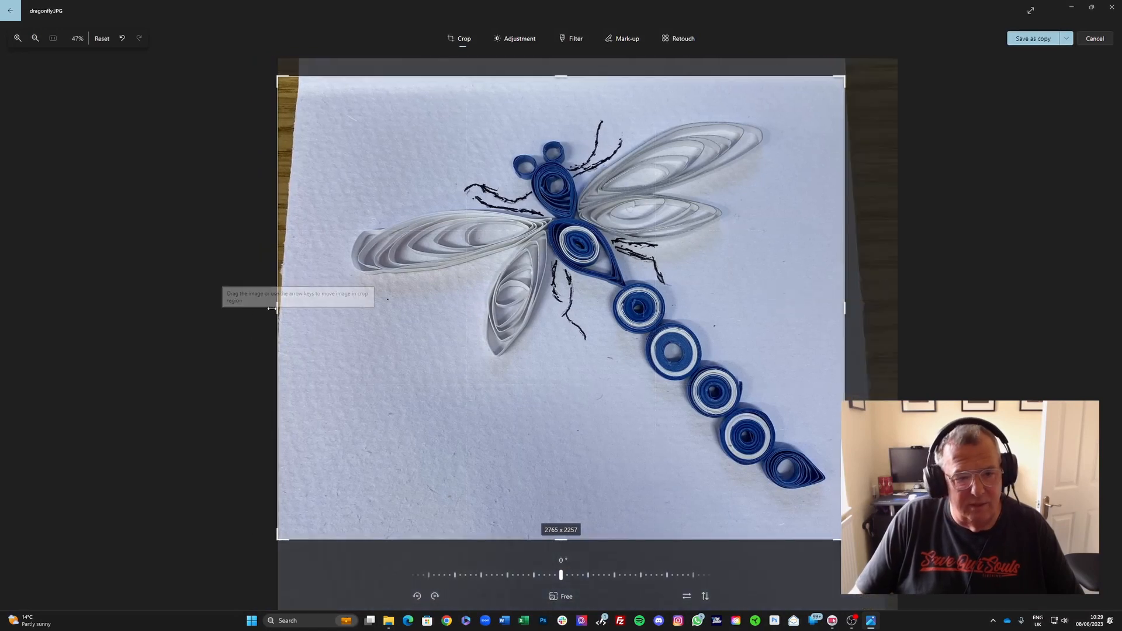
drag(278, 308, 331, 315)
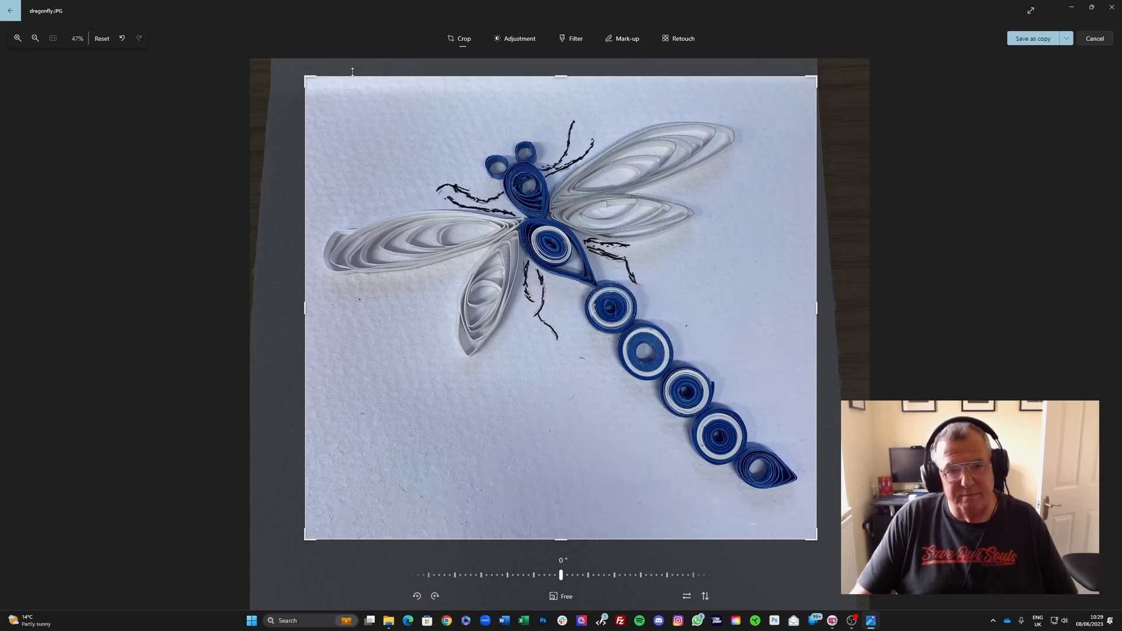
Step: Adjust Shadows to -42, Highlights to -82, Exposure to 44, Saturation to 32 and Warmth to 14
click(513, 40)
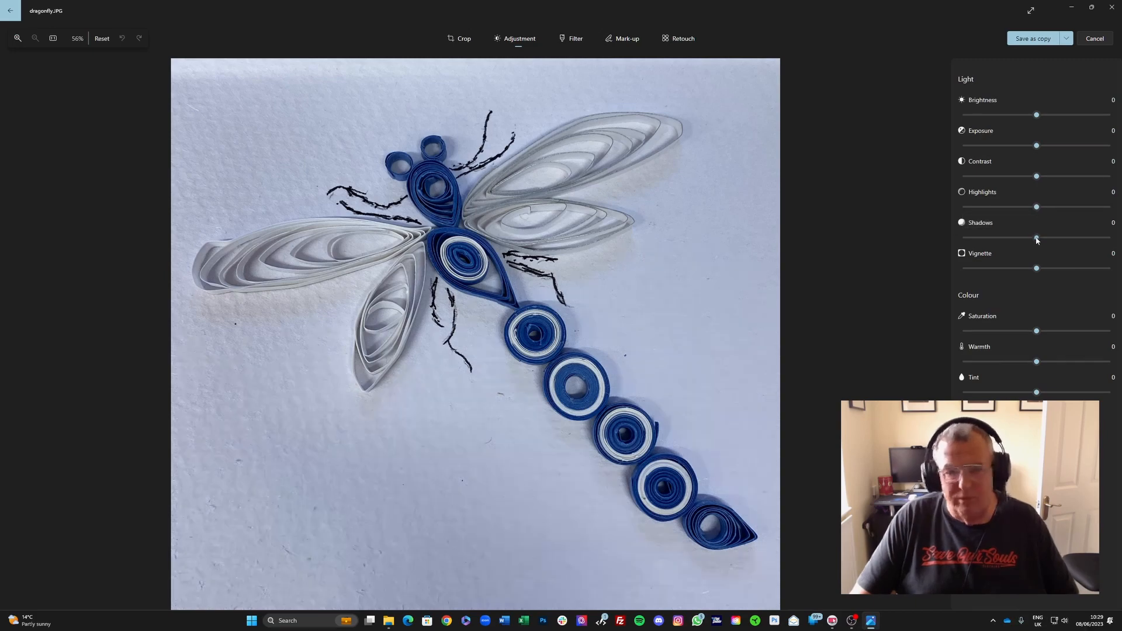
drag(1036, 237, 1084, 256)
mouse_move(1008, 250)
mouse_down()
mouse_move(965, 256)
mouse_move(1101, 245)
mouse_move(993, 241)
mouse_move(1005, 242)
mouse_up()
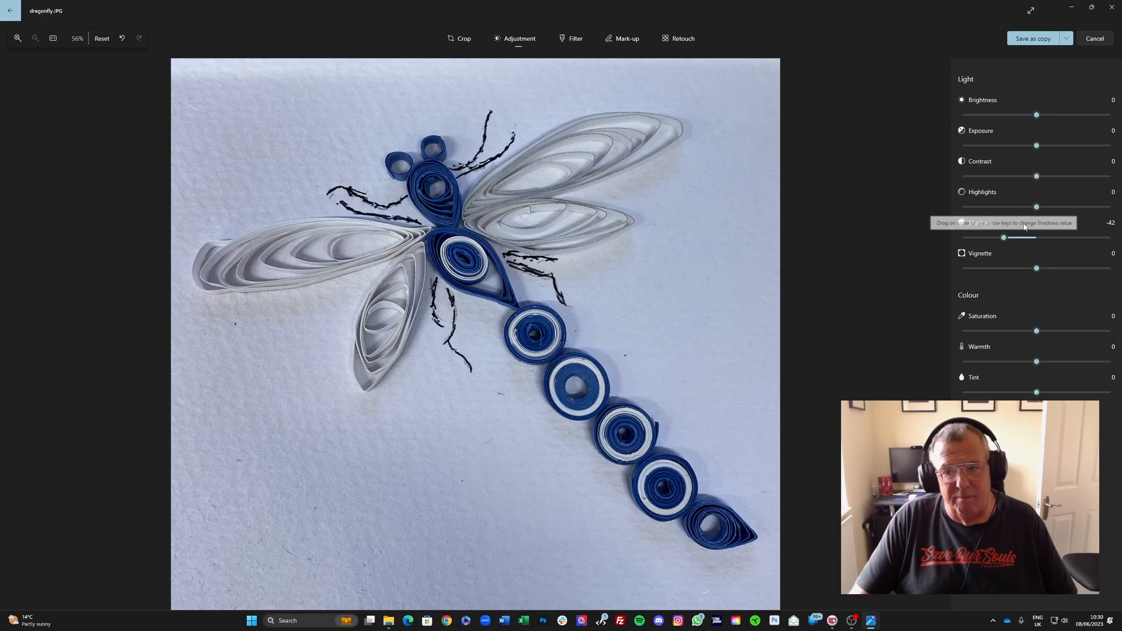
drag(1036, 208, 977, 216)
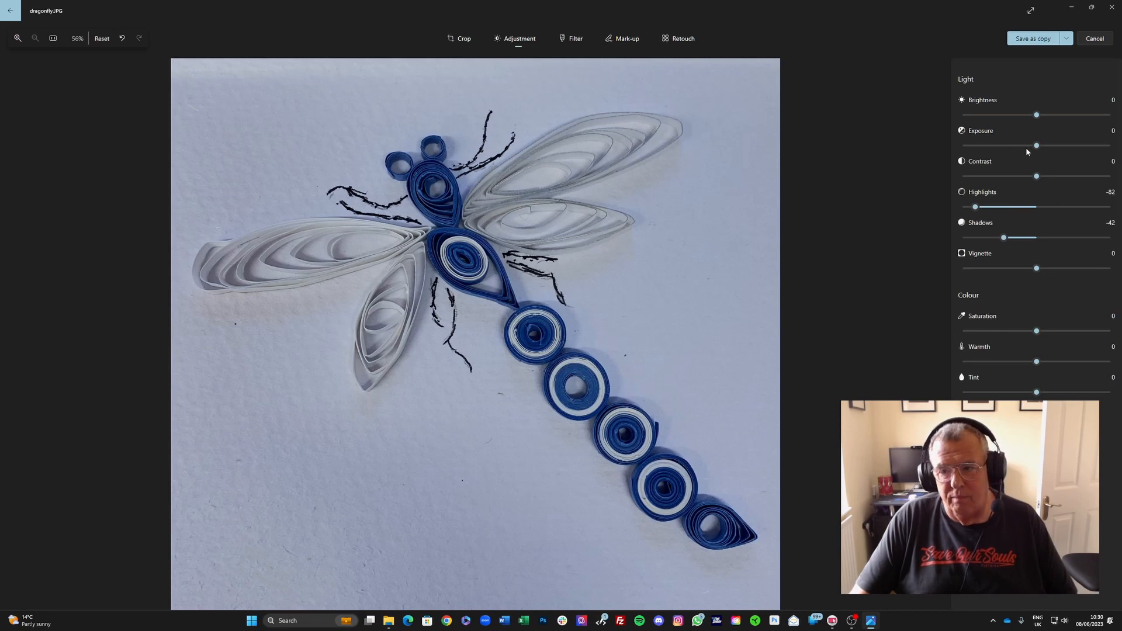
drag(1037, 146, 1073, 150)
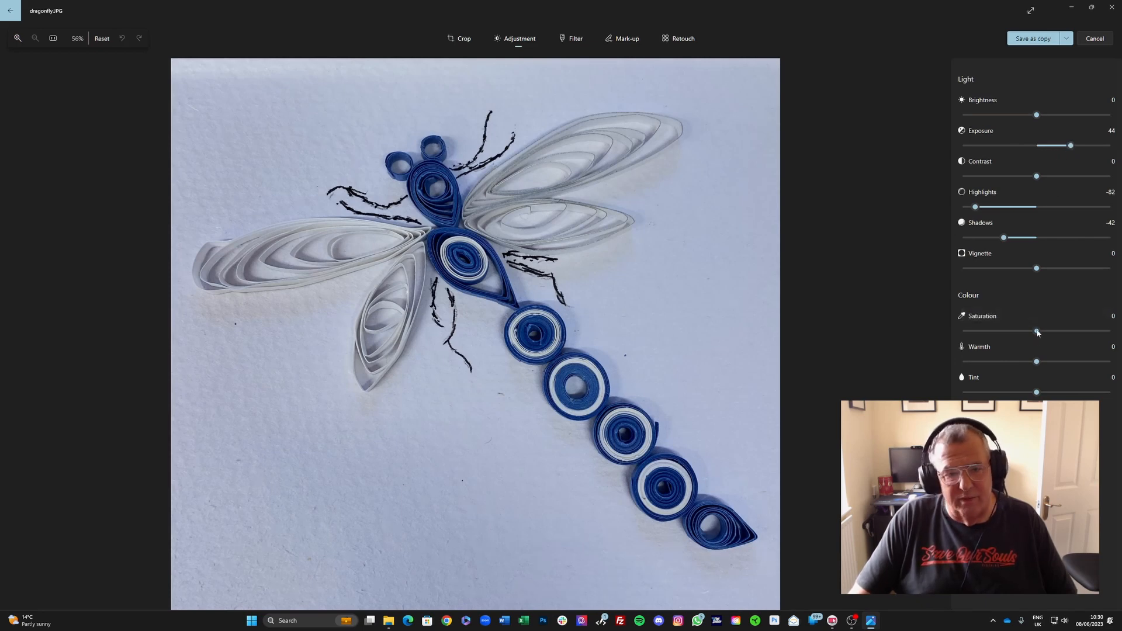
drag(1037, 331, 1064, 334)
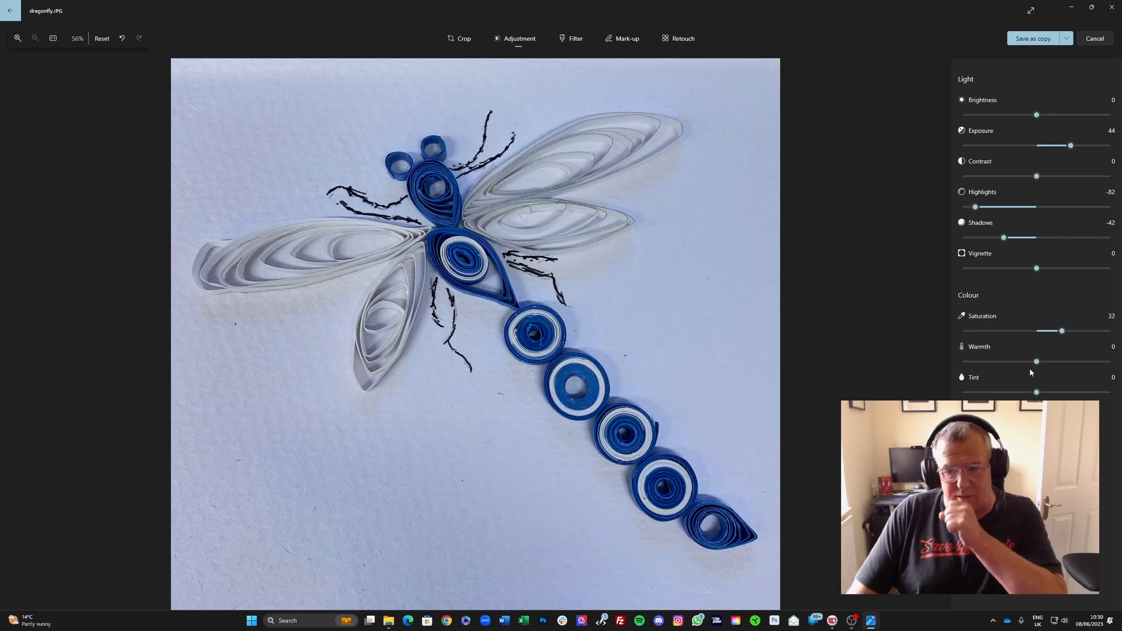
drag(1037, 363, 1052, 363)
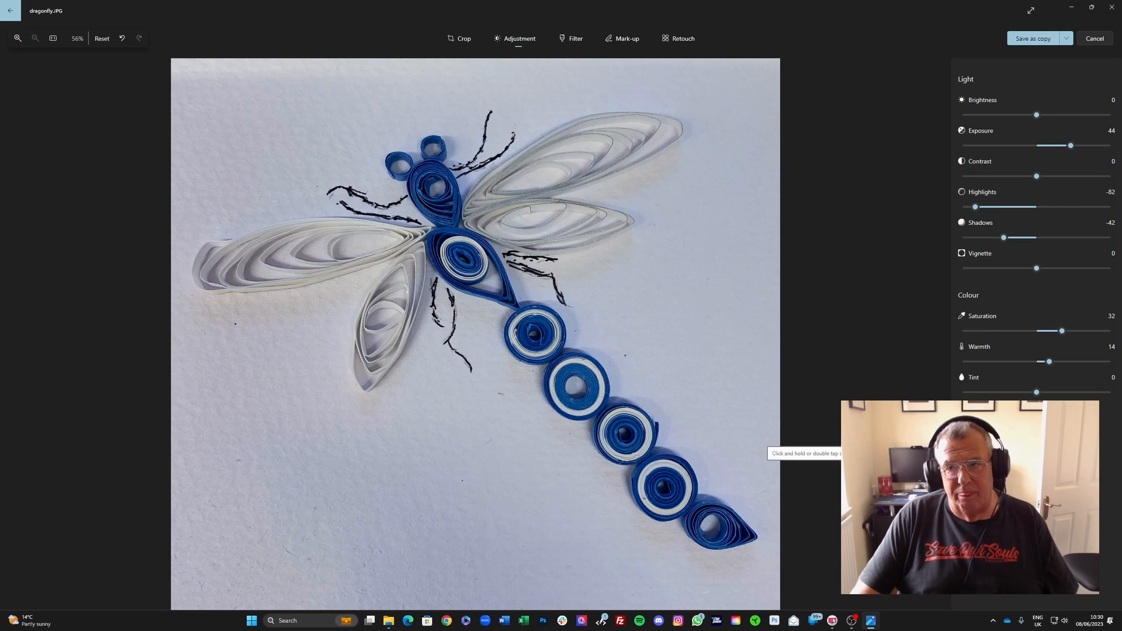
Step: Trim the crop's top edge down slightly further
click(460, 37)
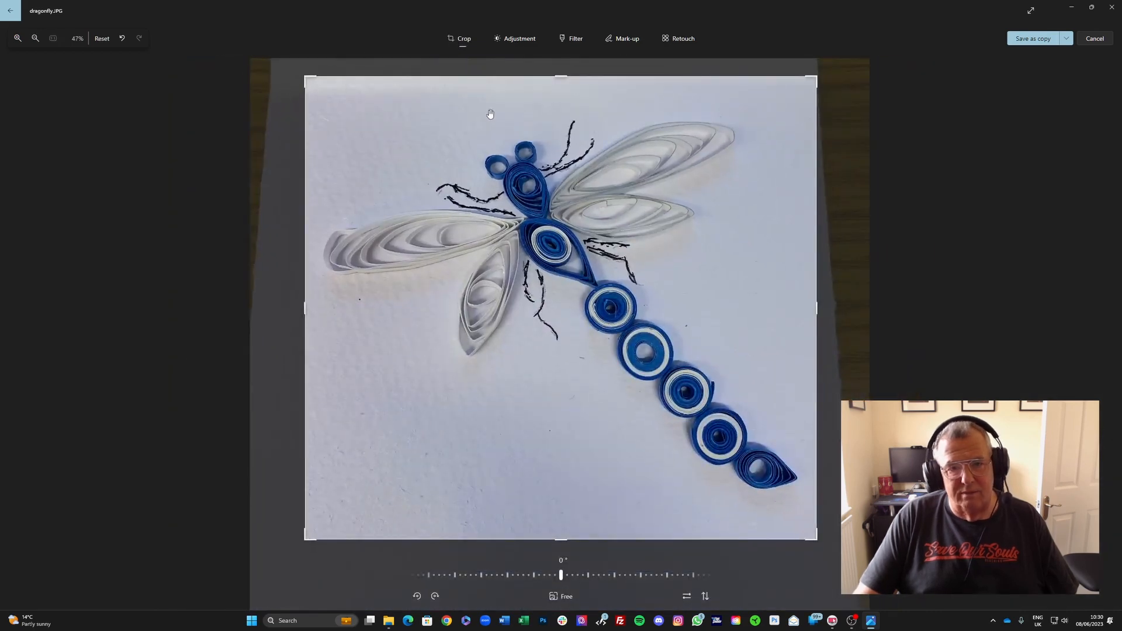
drag(563, 75, 564, 85)
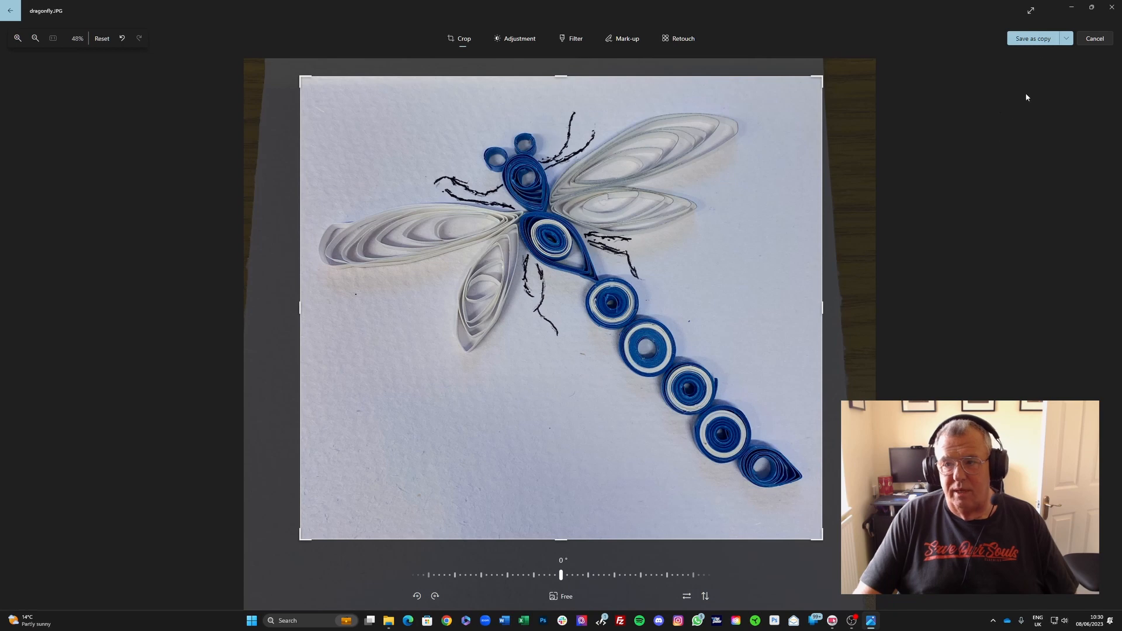
Step: Save the edited photo as a copy named dragonfly-edit.JPG inside the Edited images folder of Photo Prep Tutorial Video
click(1030, 38)
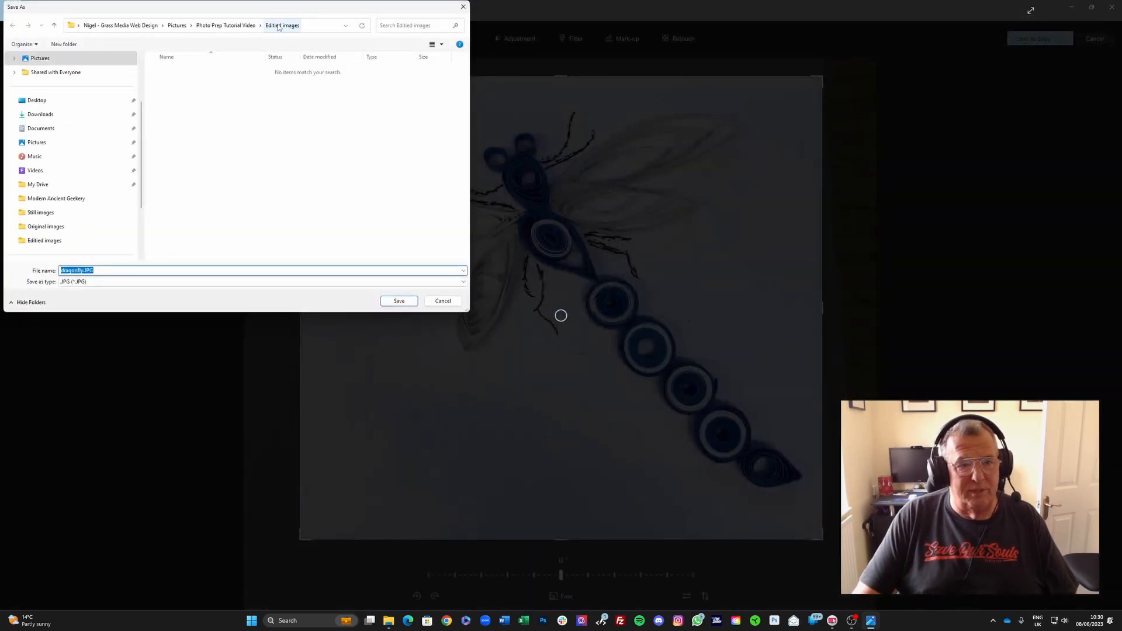
click(223, 26)
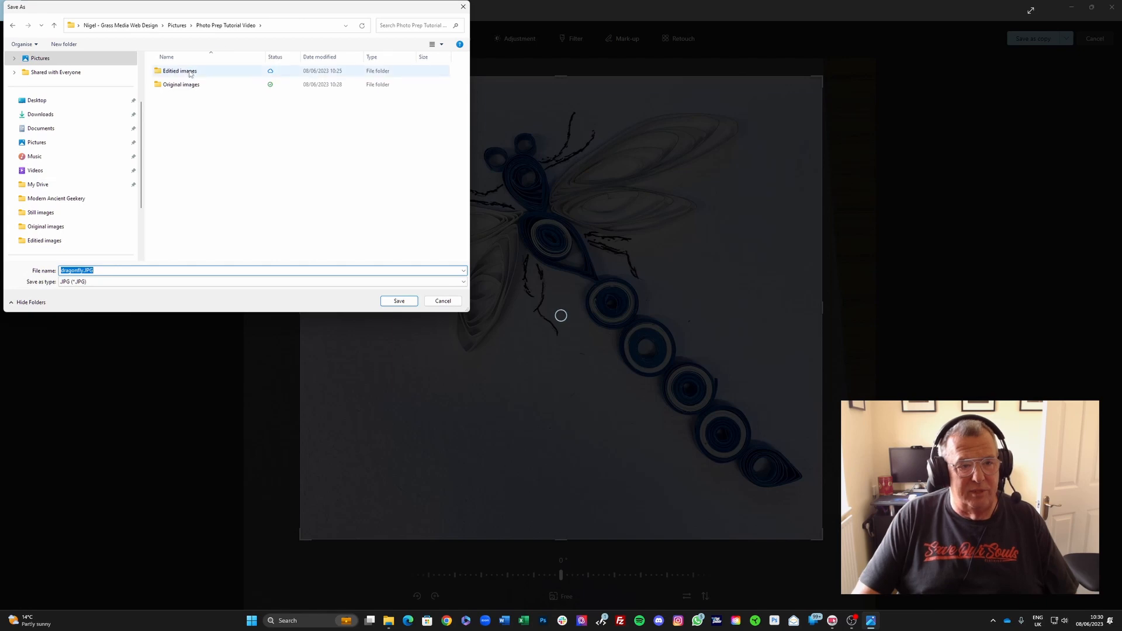
double_click(190, 73)
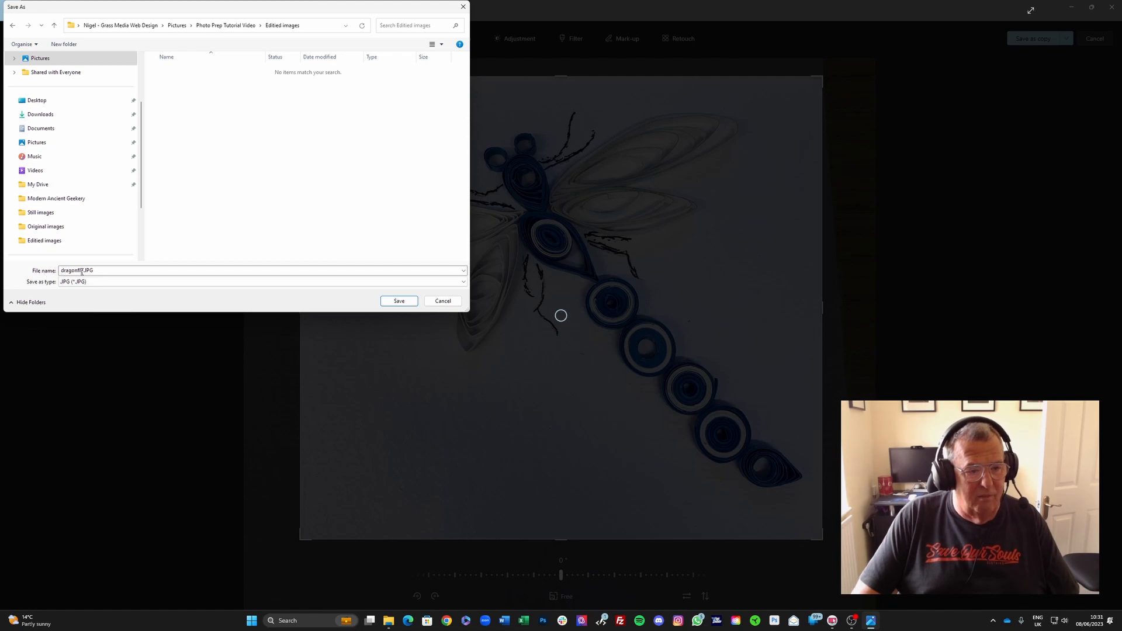
double_click(83, 270)
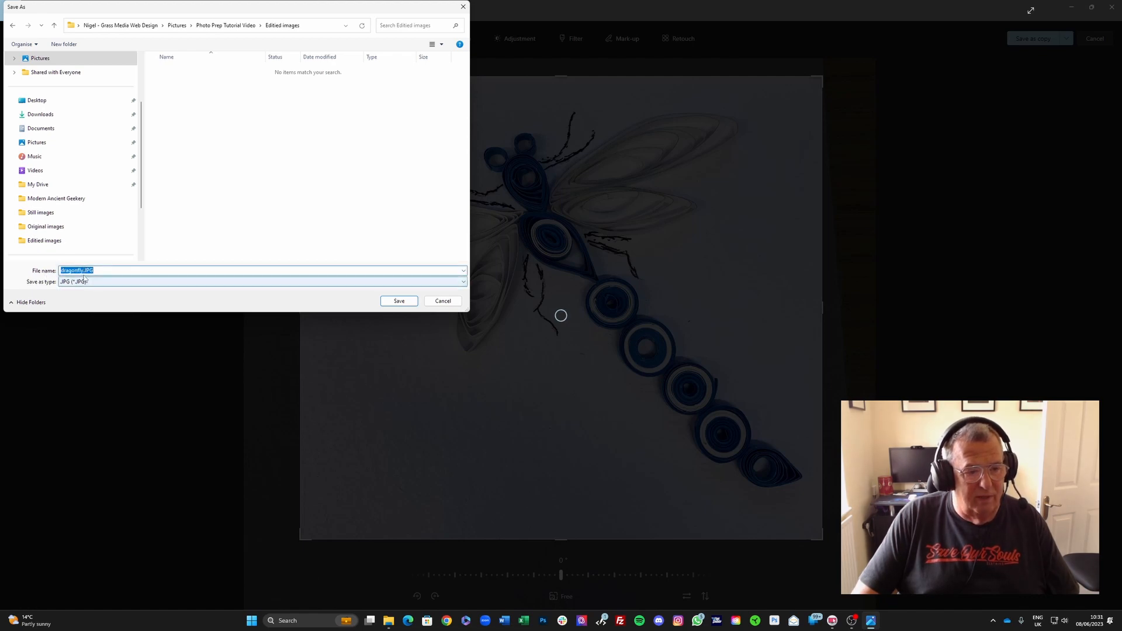
click(83, 270)
text(-edit)
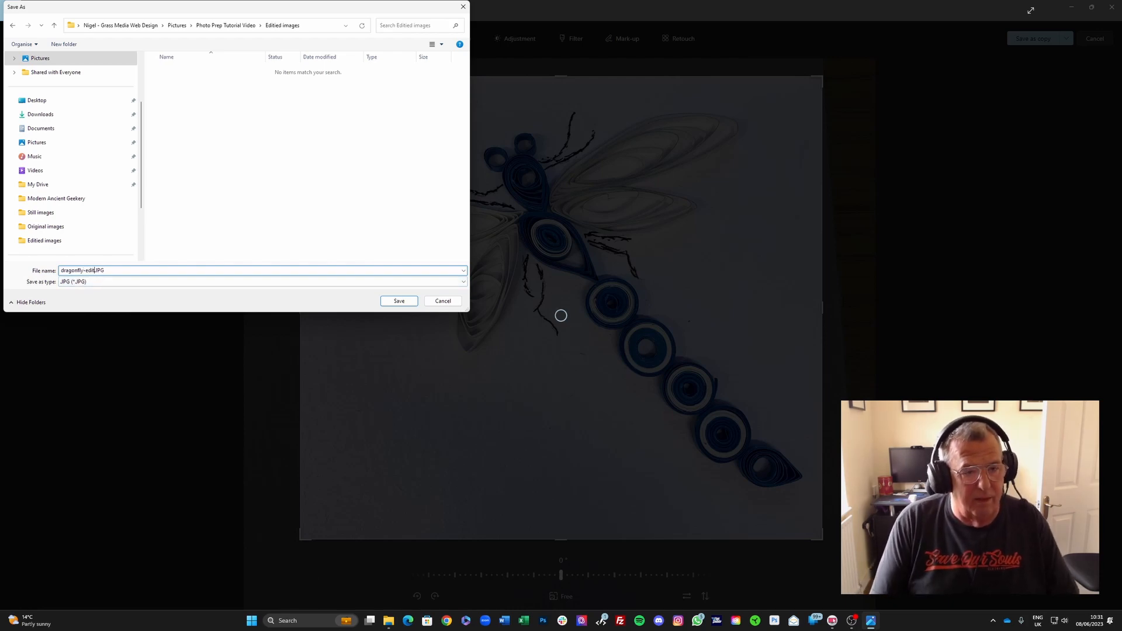
key(Return)
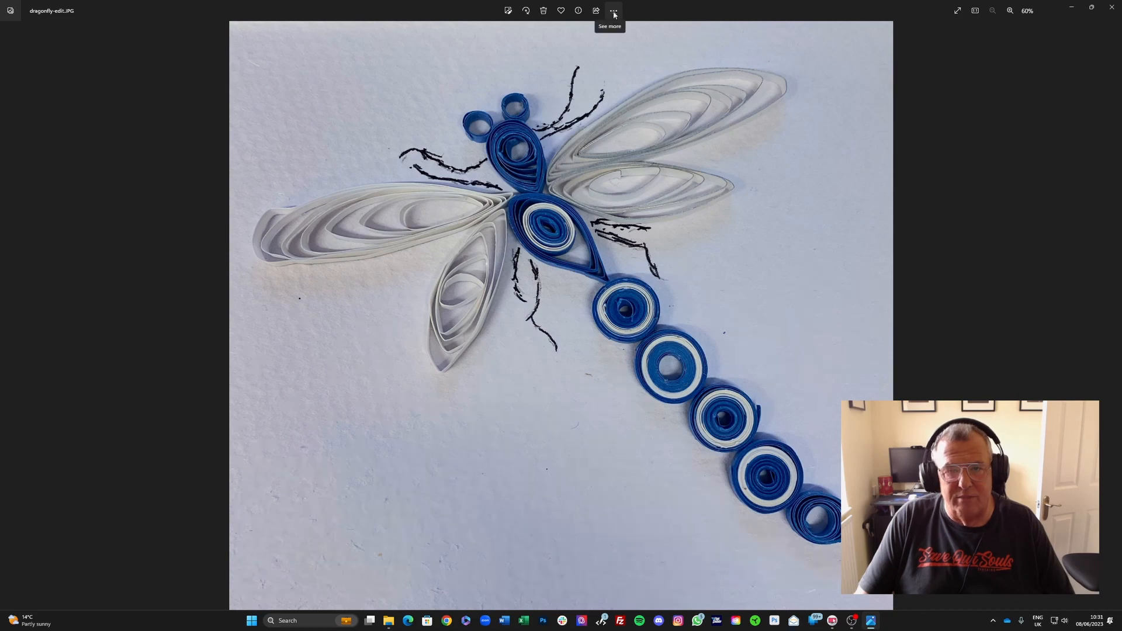
Step: Open Resize image for the saved copy, set the width to 1200 pixels and lower the quality to 65%
click(614, 11)
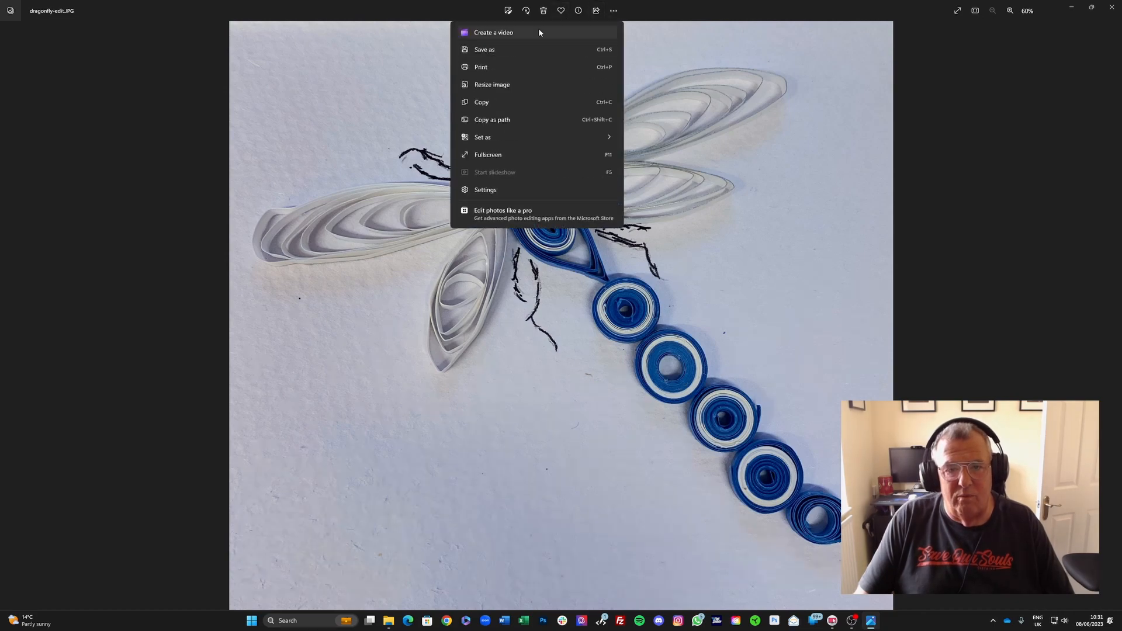
click(505, 87)
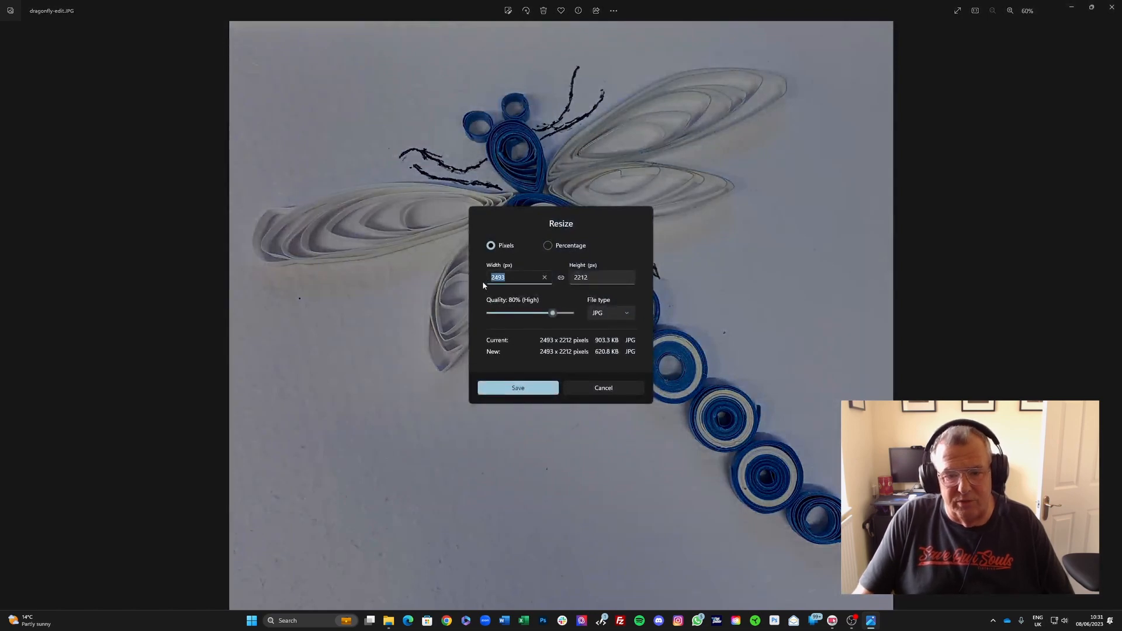
text(1200)
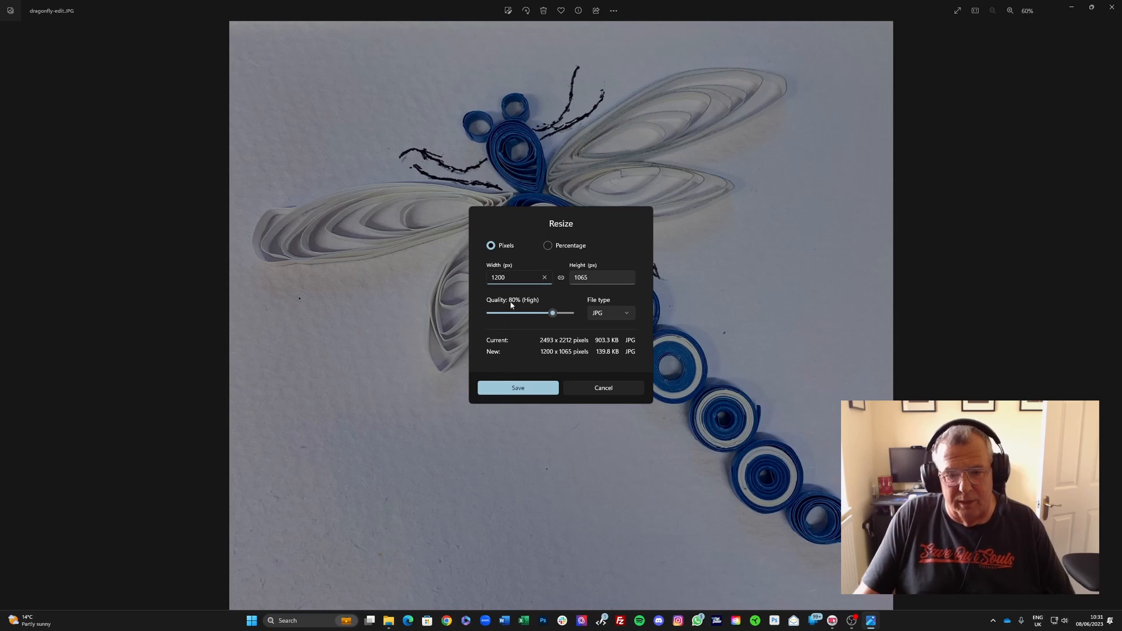
click(551, 314)
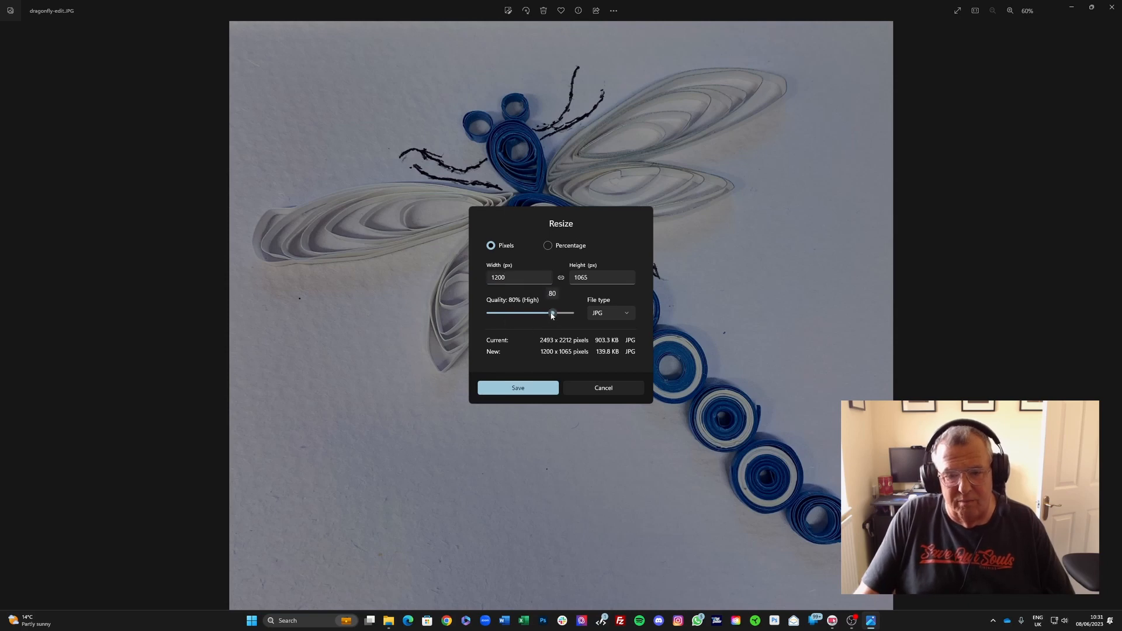
drag(552, 315, 538, 316)
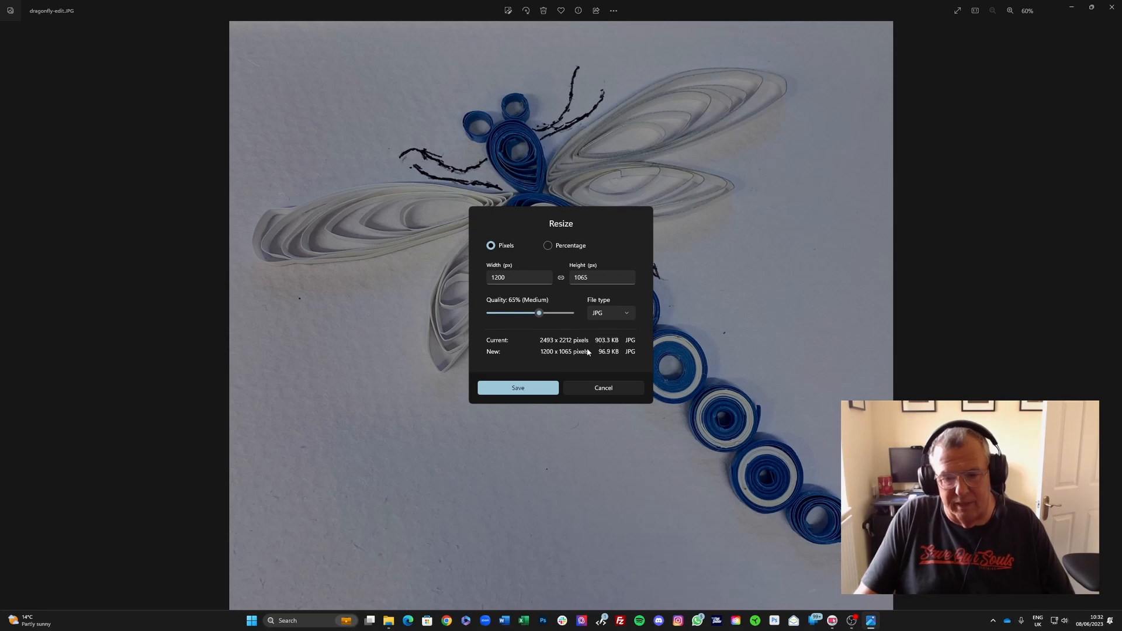
Step: Save the resized image over dragonfly-edit.JPG in the Edited images folder, replacing the existing file
click(518, 389)
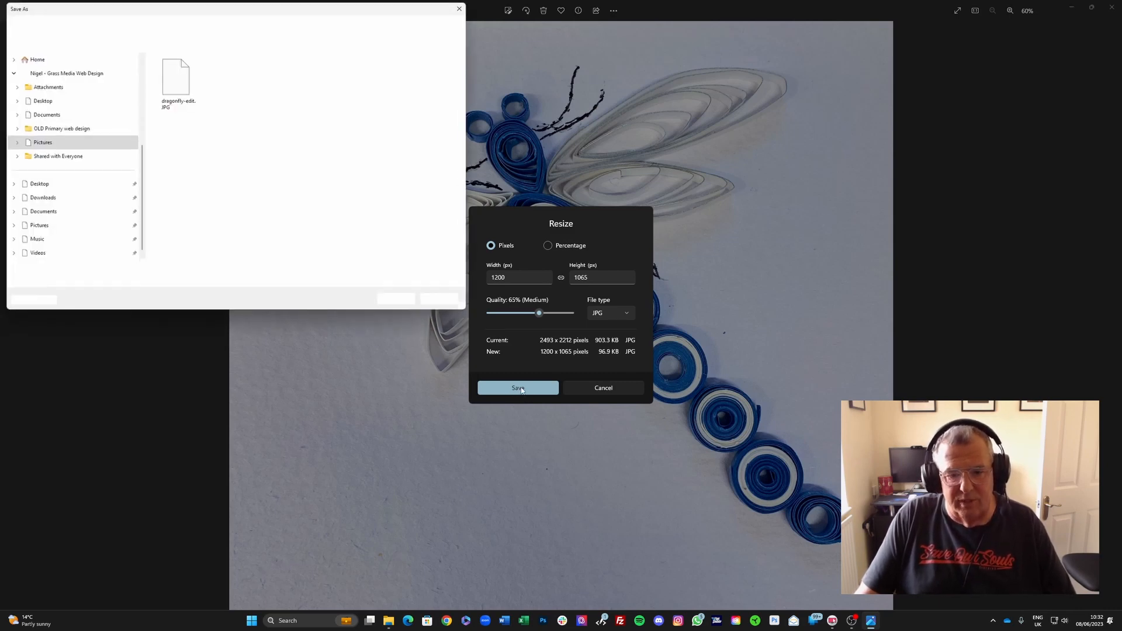
click(175, 79)
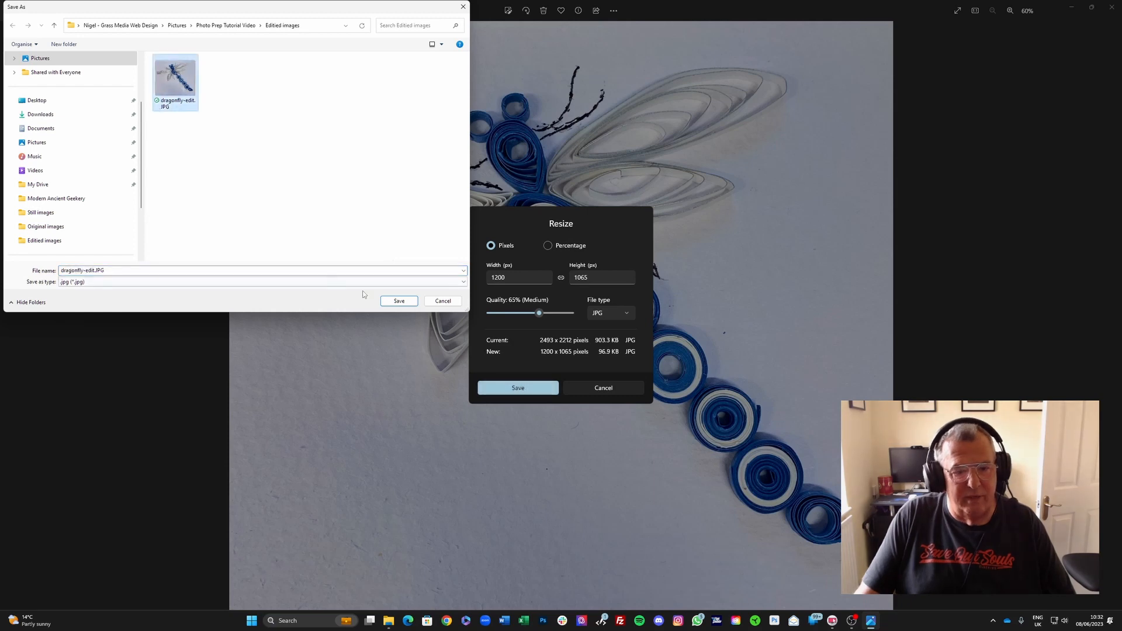
click(399, 301)
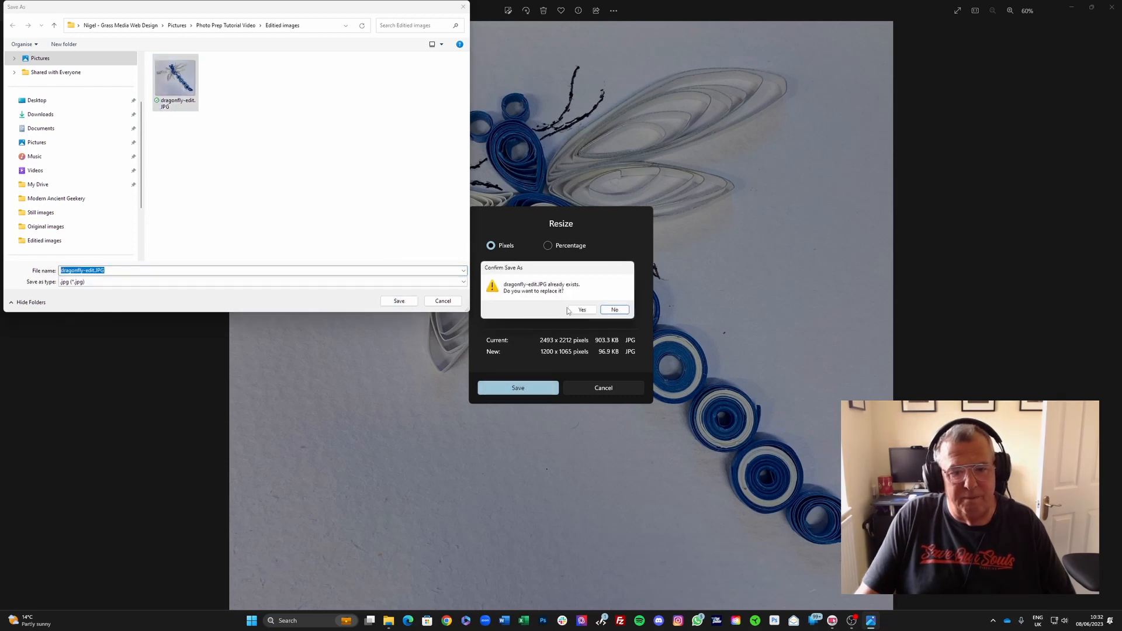
click(580, 310)
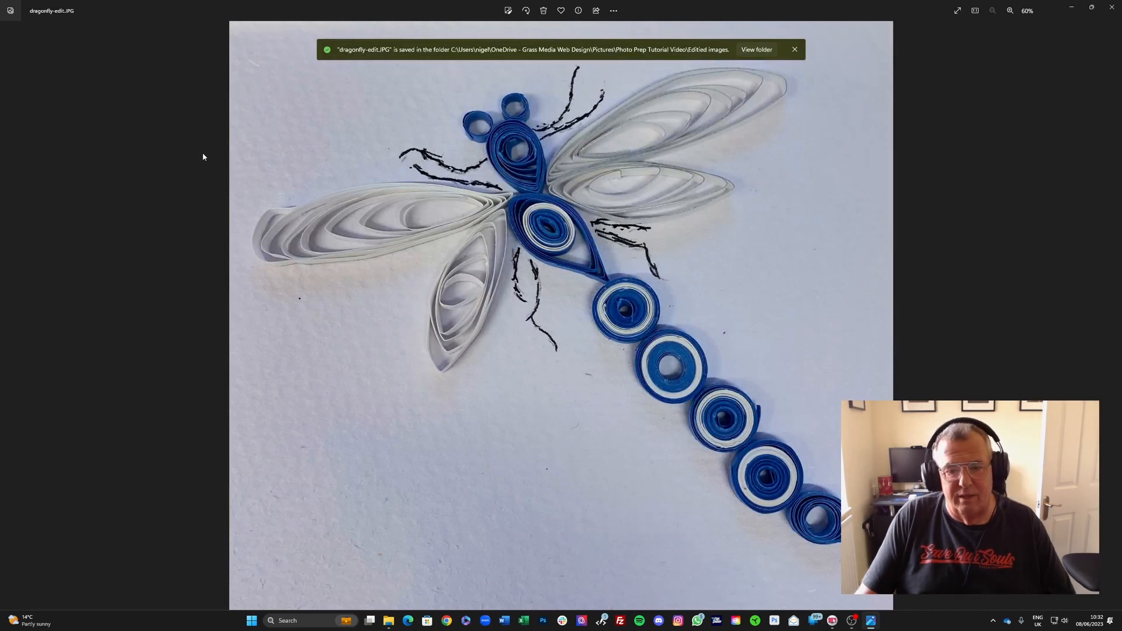
Step: Open the group portrait photo from the Photos gallery and maximize its viewer window
click(10, 12)
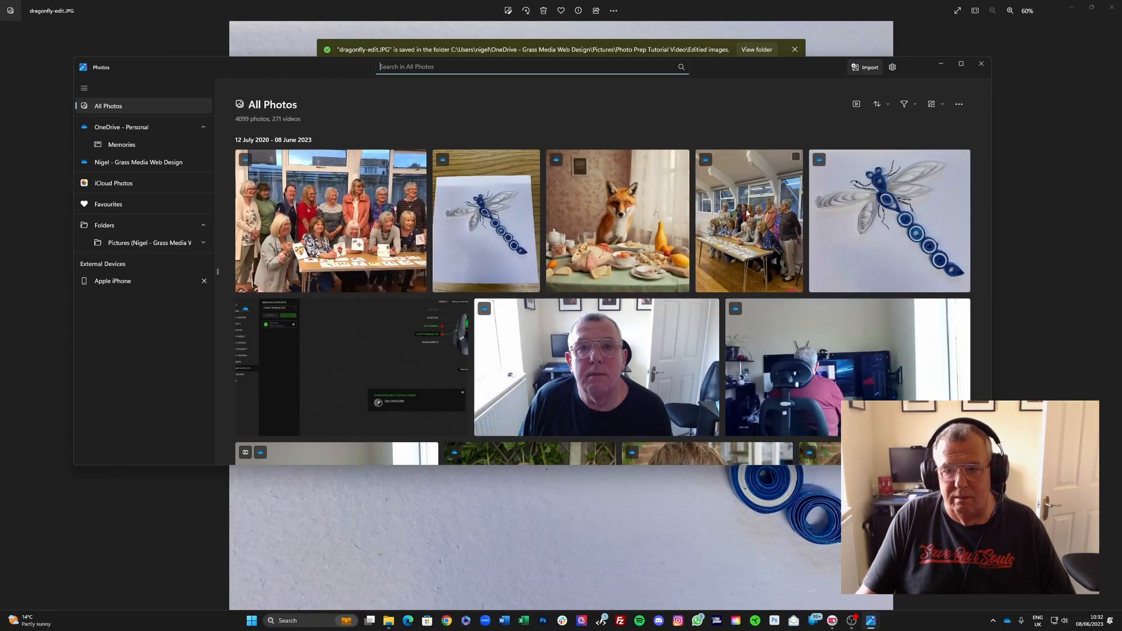
click(742, 216)
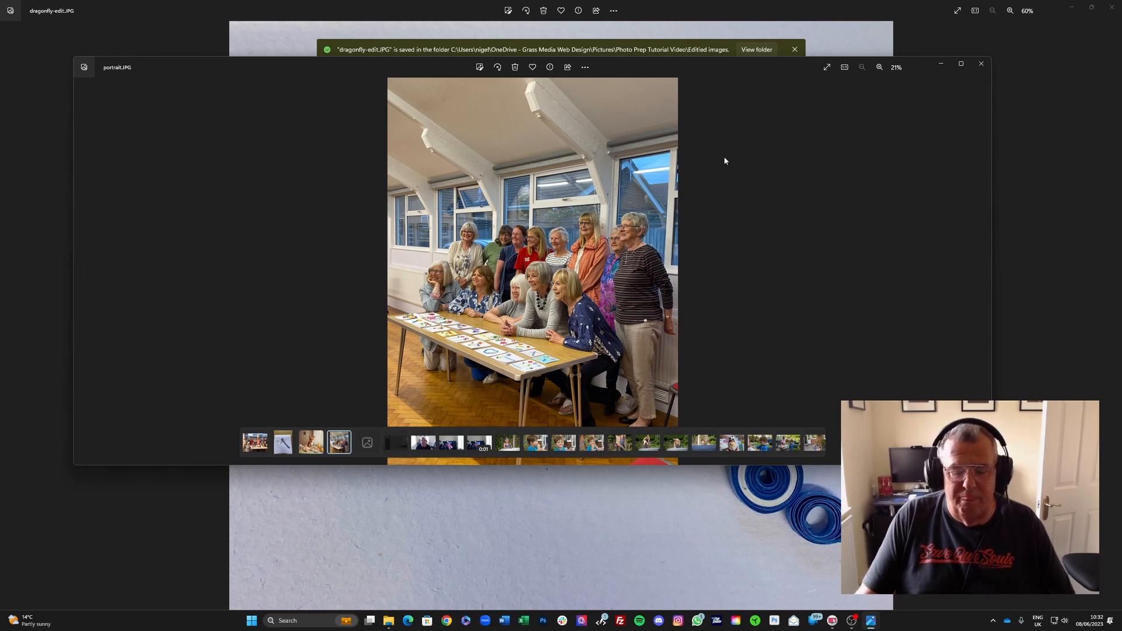
click(960, 64)
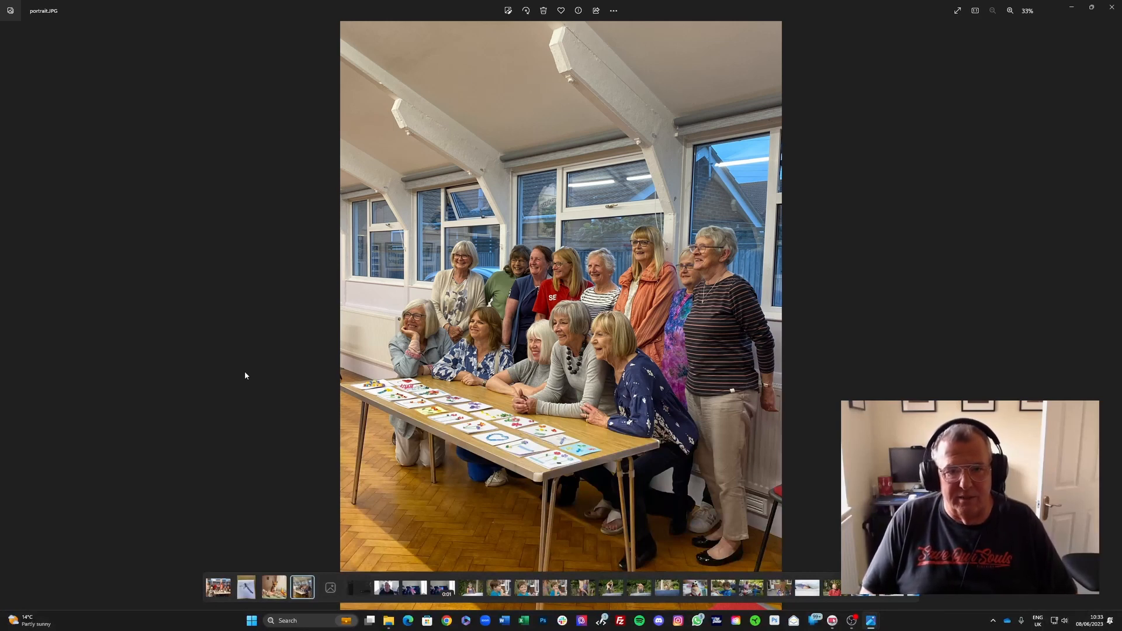
Step: Open the editor and crop the portrait photo to a 16:9 ratio, shifting the image upward within the crop
click(503, 10)
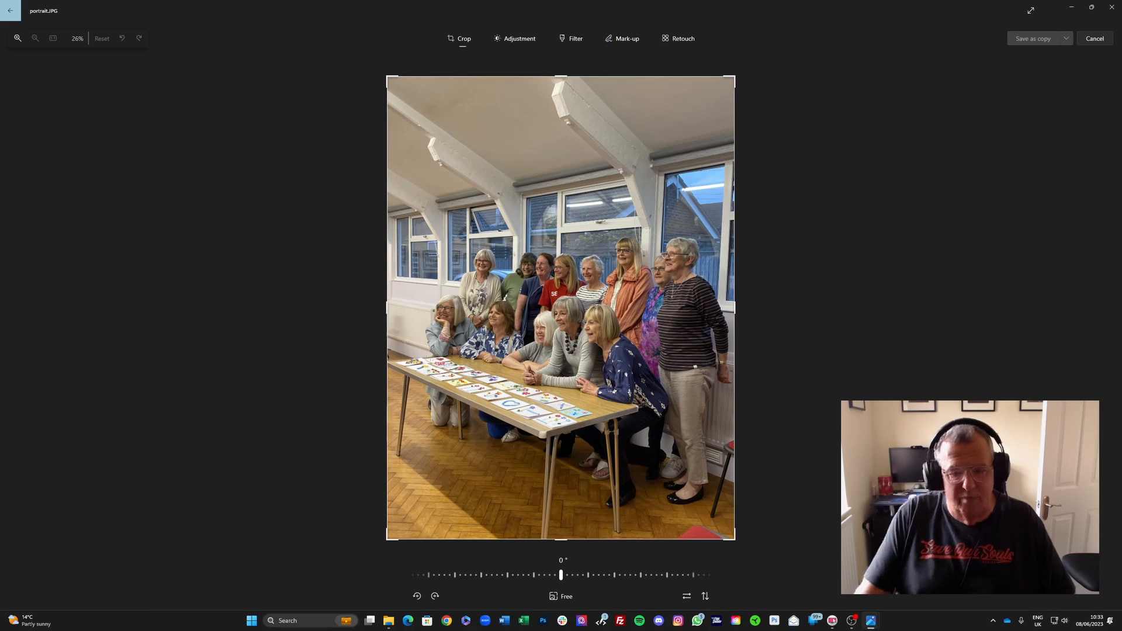
click(559, 597)
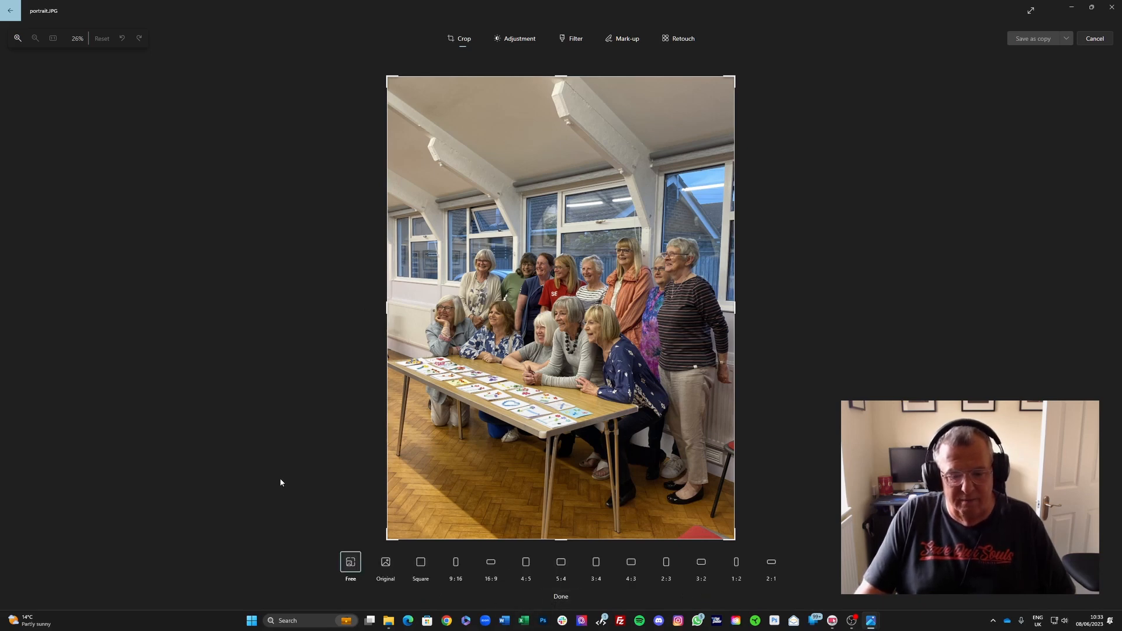
click(492, 567)
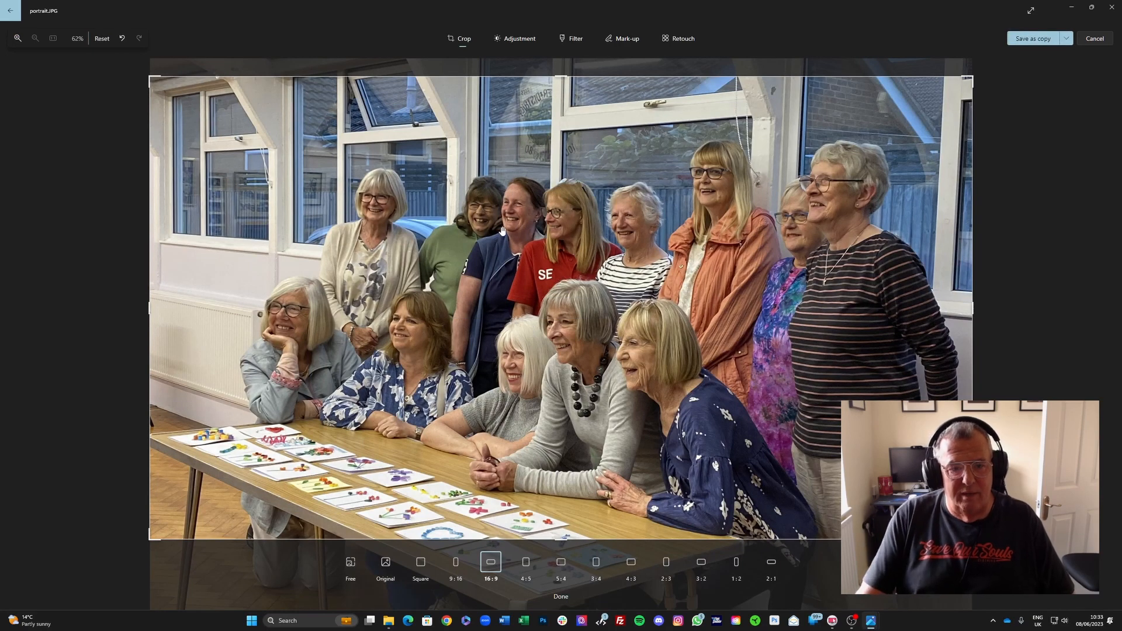
drag(500, 227, 516, 180)
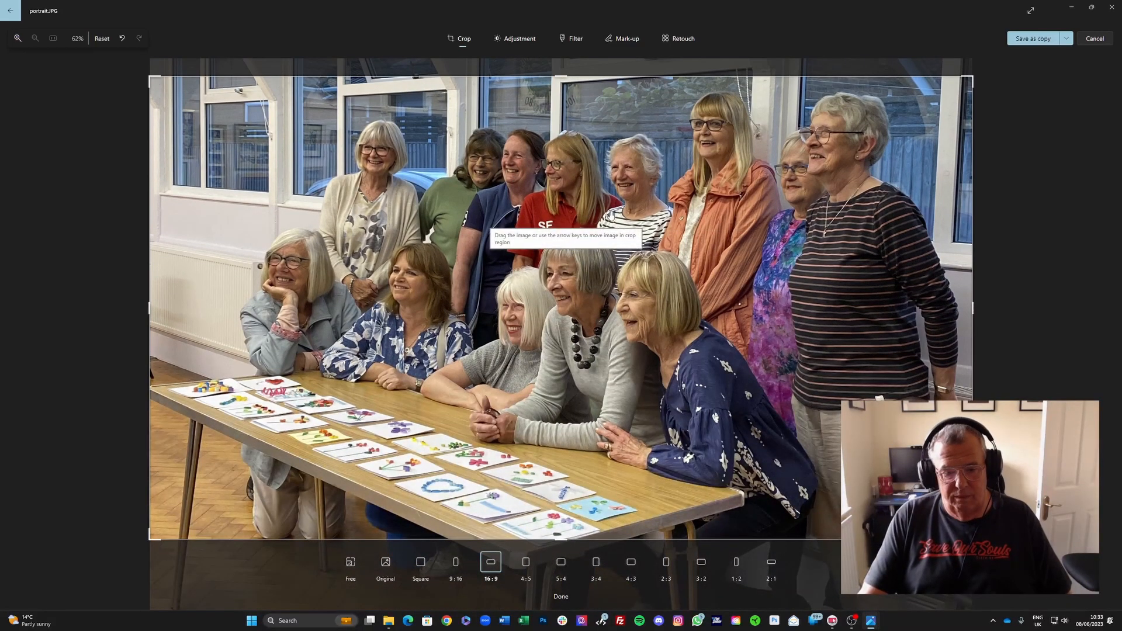
Step: Set Highlights to -67, Exposure to 24 and Warmth to 23, and save over the original photo
click(511, 47)
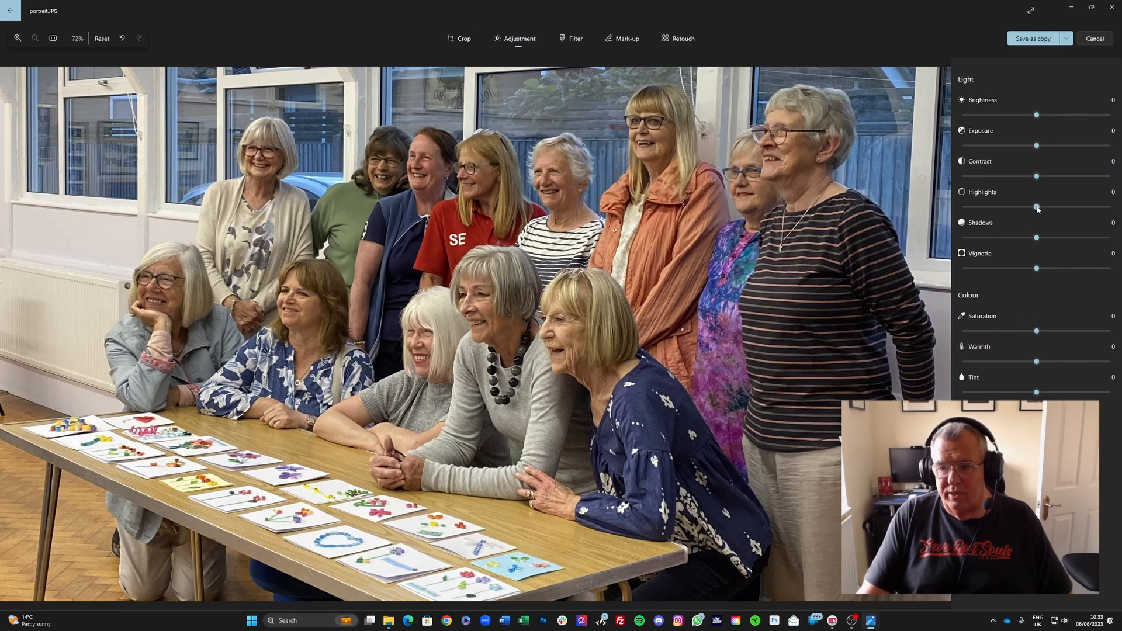
drag(1036, 207, 986, 215)
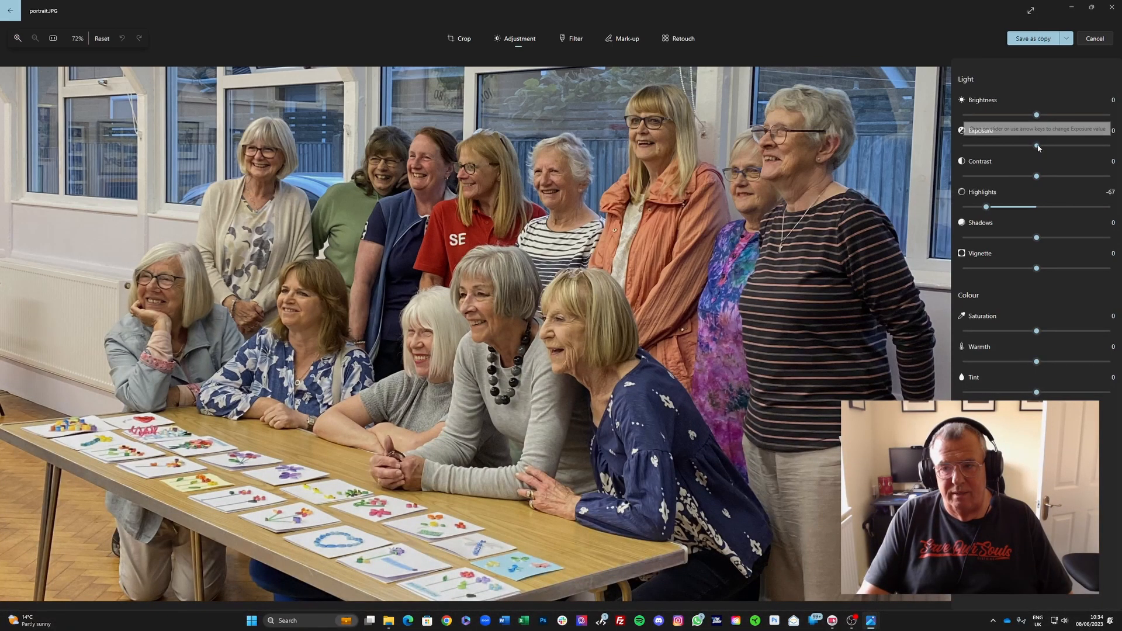
drag(1037, 146, 1056, 147)
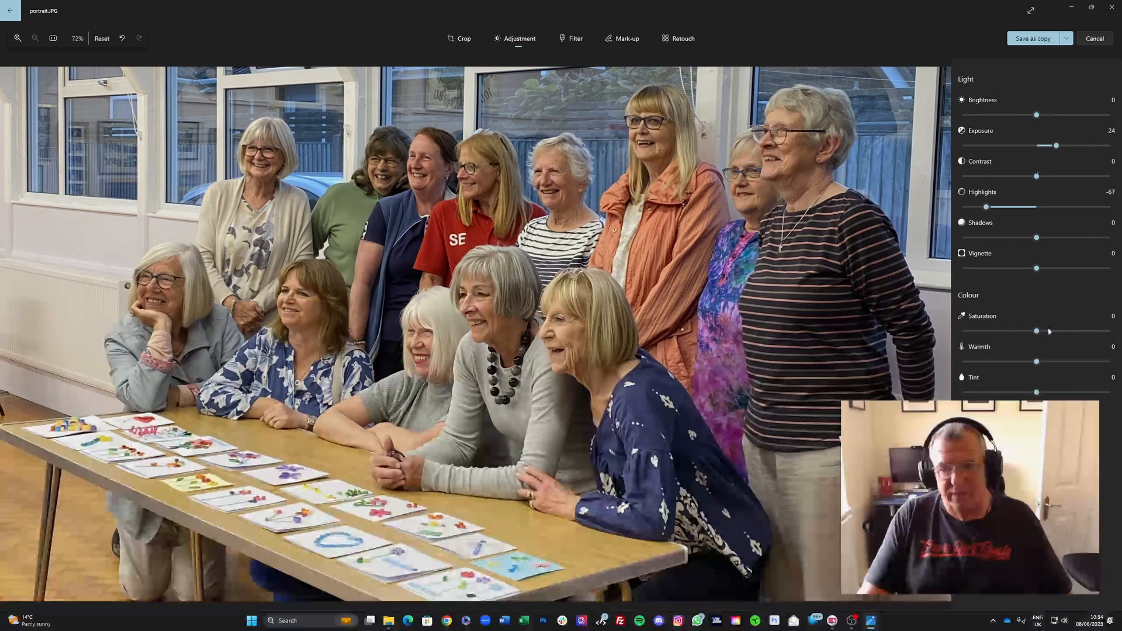
drag(1036, 363, 1057, 359)
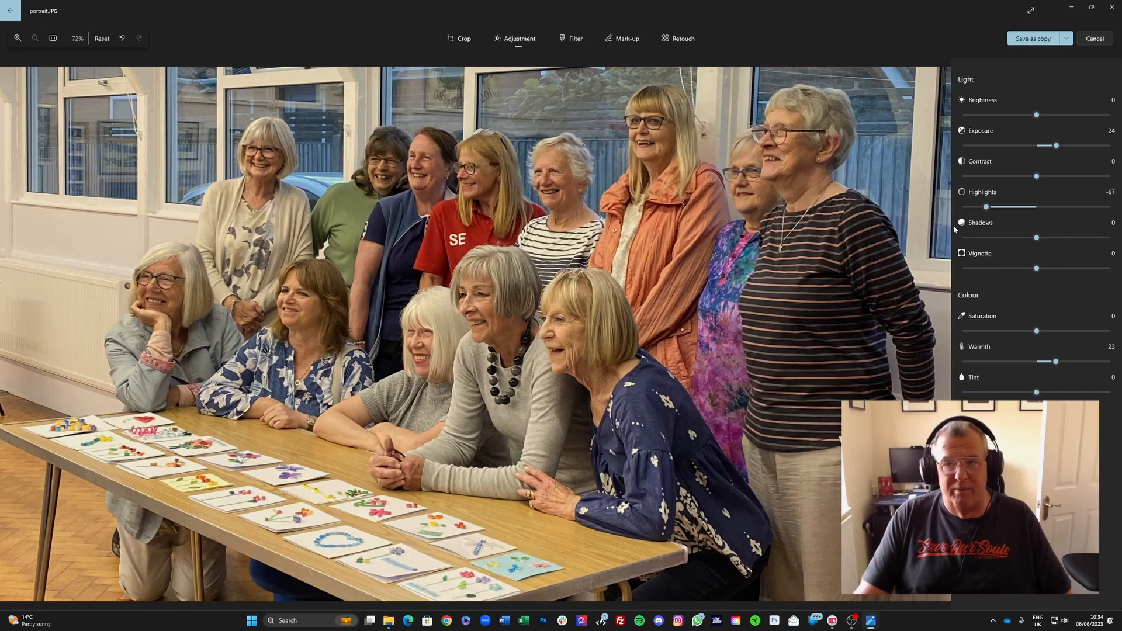
click(1066, 39)
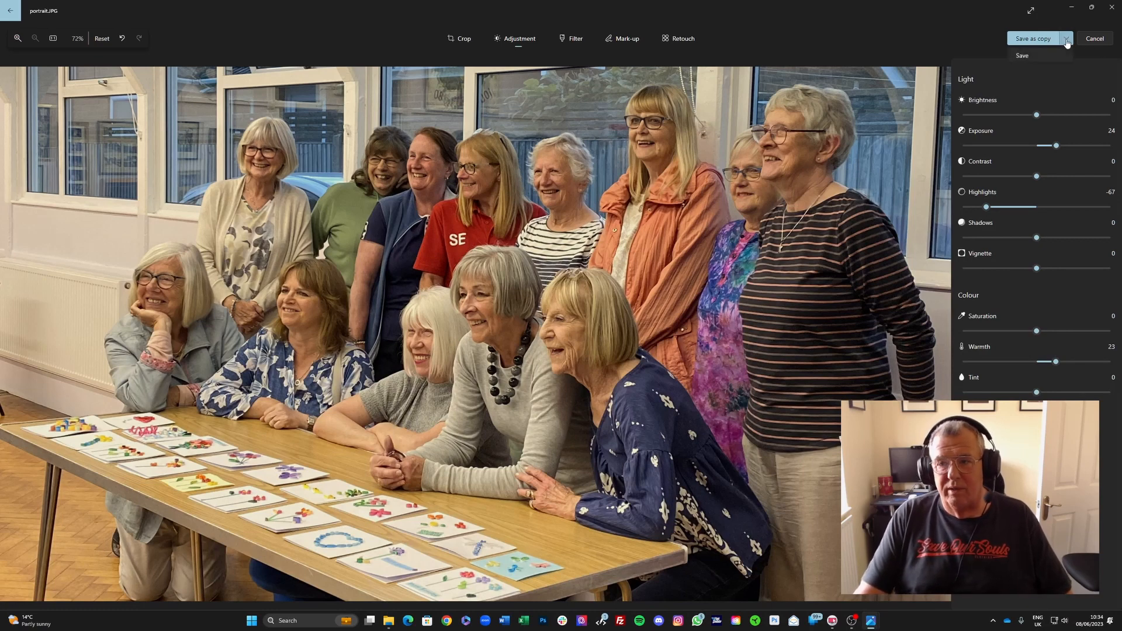
click(1032, 56)
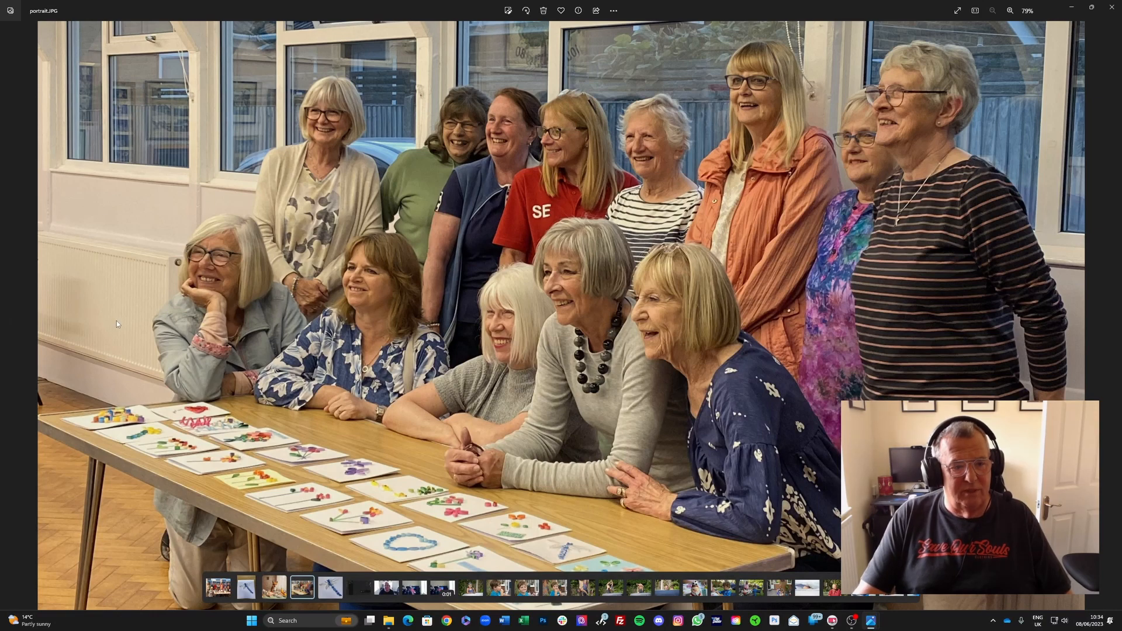
Step: Reopen the editor, pull the crop's left edge inward to trim the left side, and save the photo
click(508, 11)
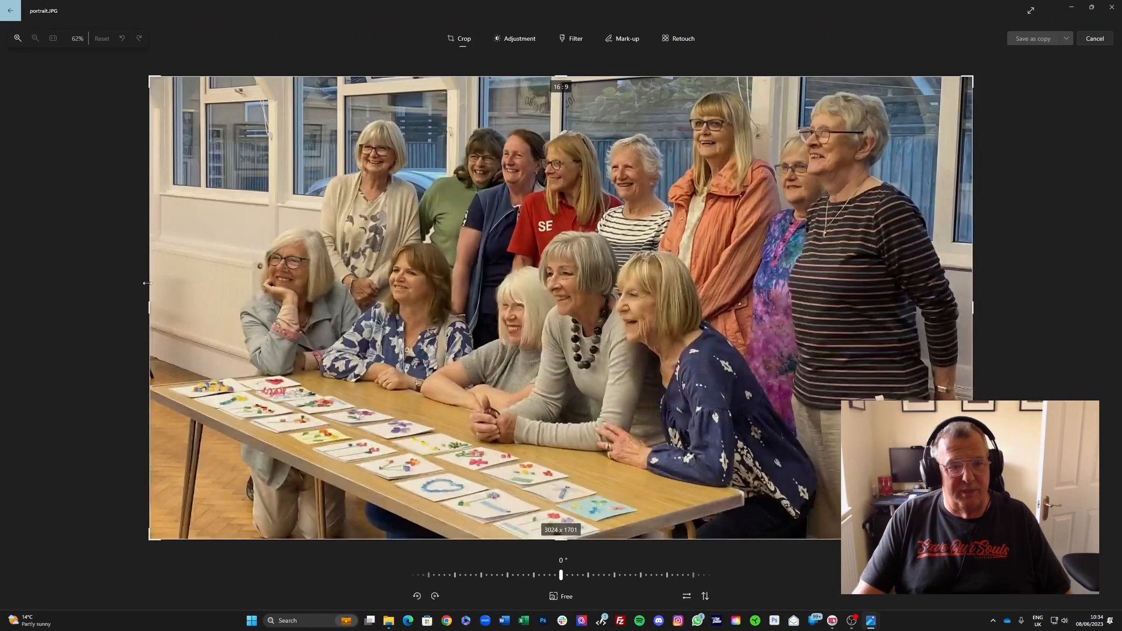
drag(148, 306, 218, 316)
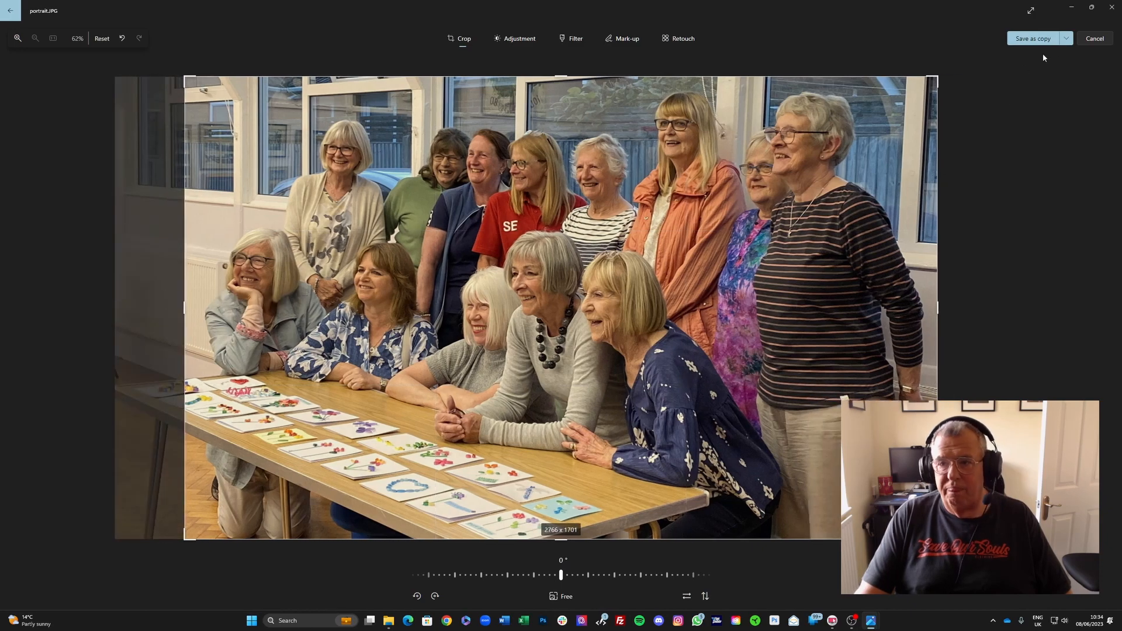
click(1063, 42)
click(1023, 59)
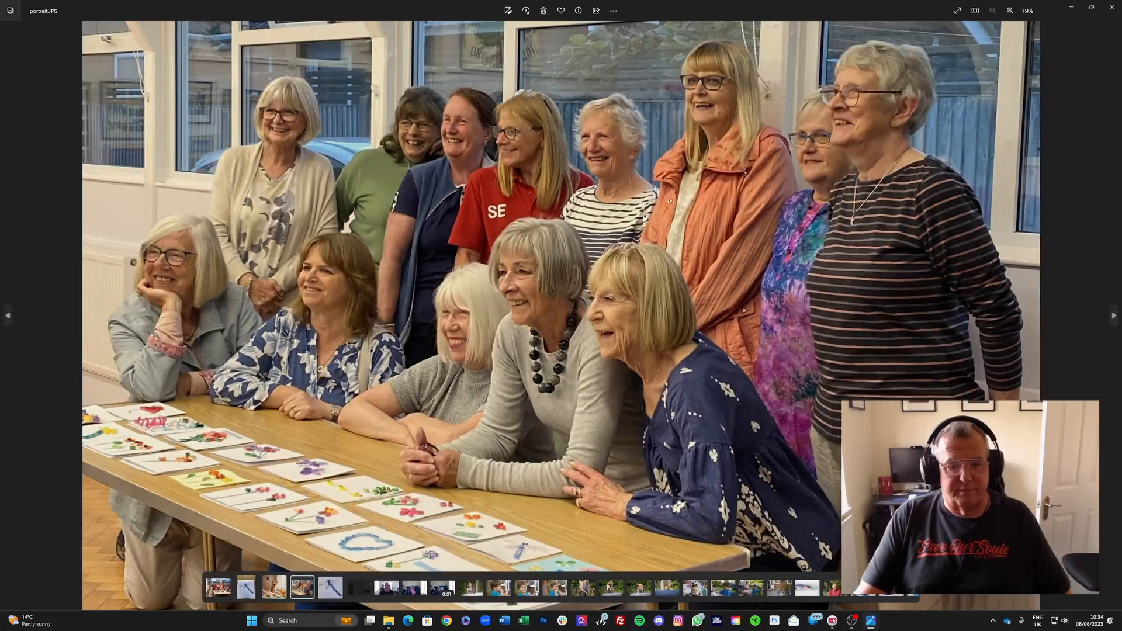
Step: Resize the portrait photo to 1200 px wide at 62% quality and save it as portrait.jpg in the Edited images folder
click(614, 10)
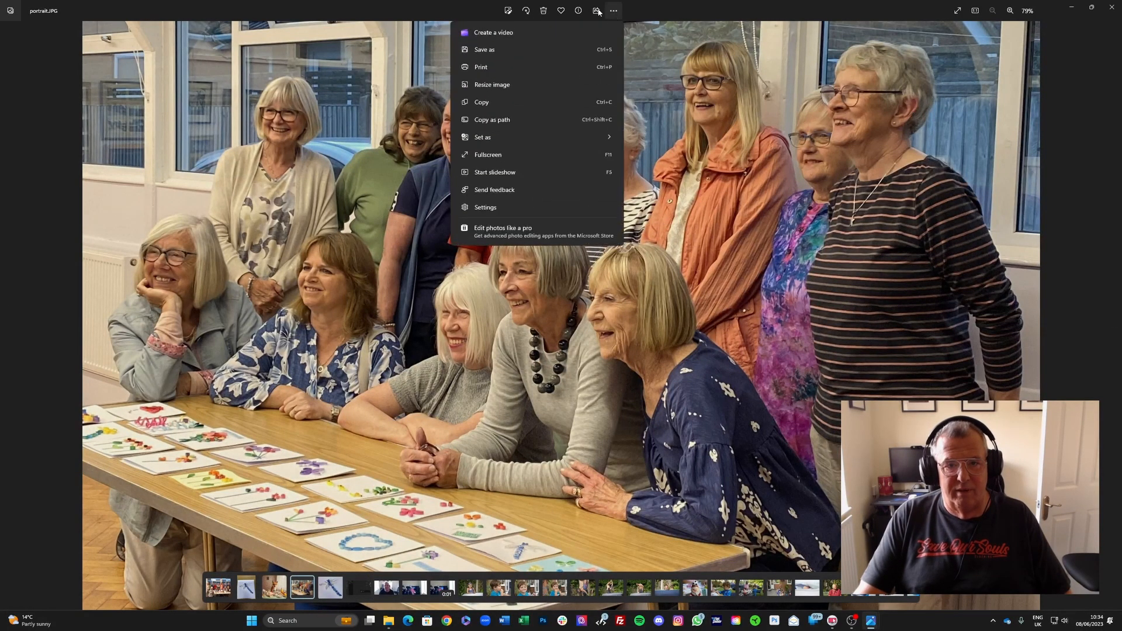
click(502, 92)
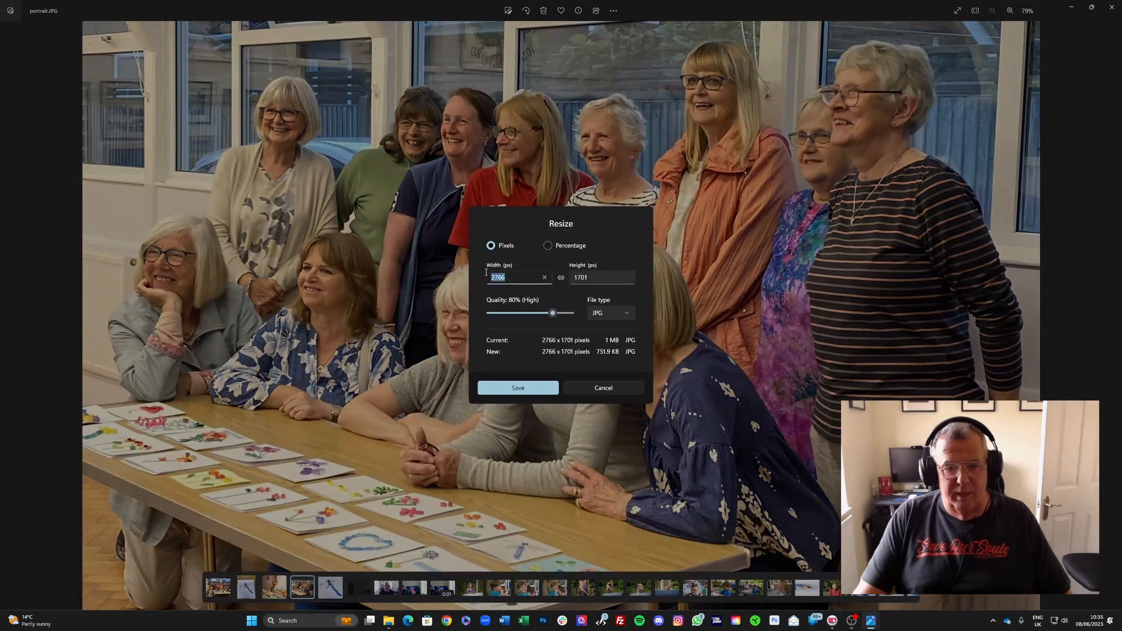
text(1200)
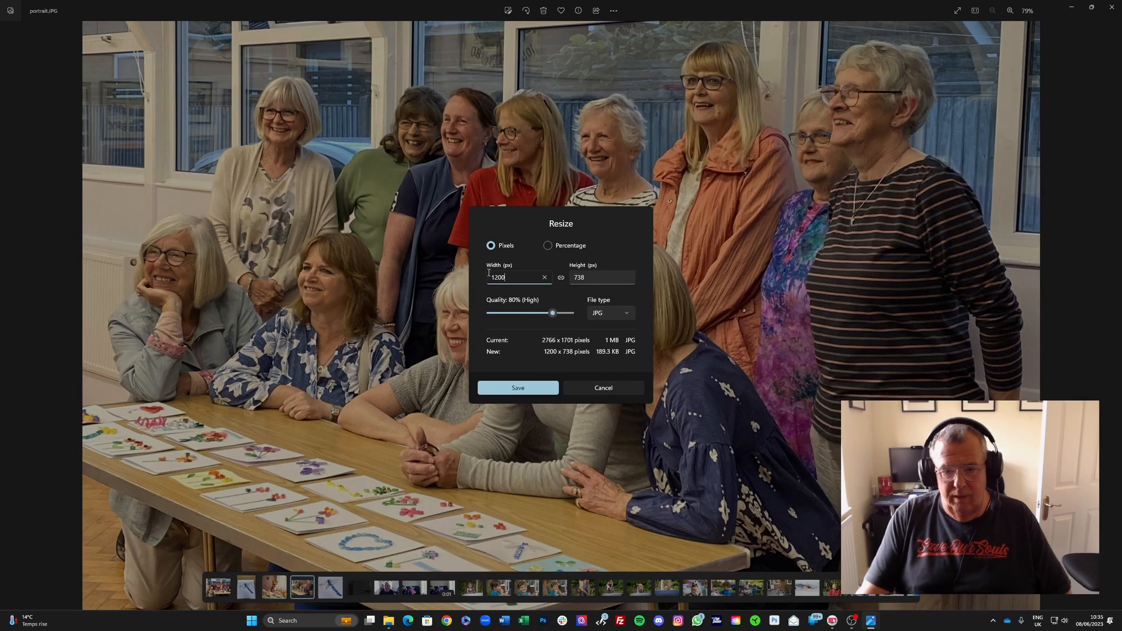
click(553, 315)
mouse_move(554, 317)
mouse_down()
mouse_move(526, 316)
mouse_move(537, 317)
mouse_up()
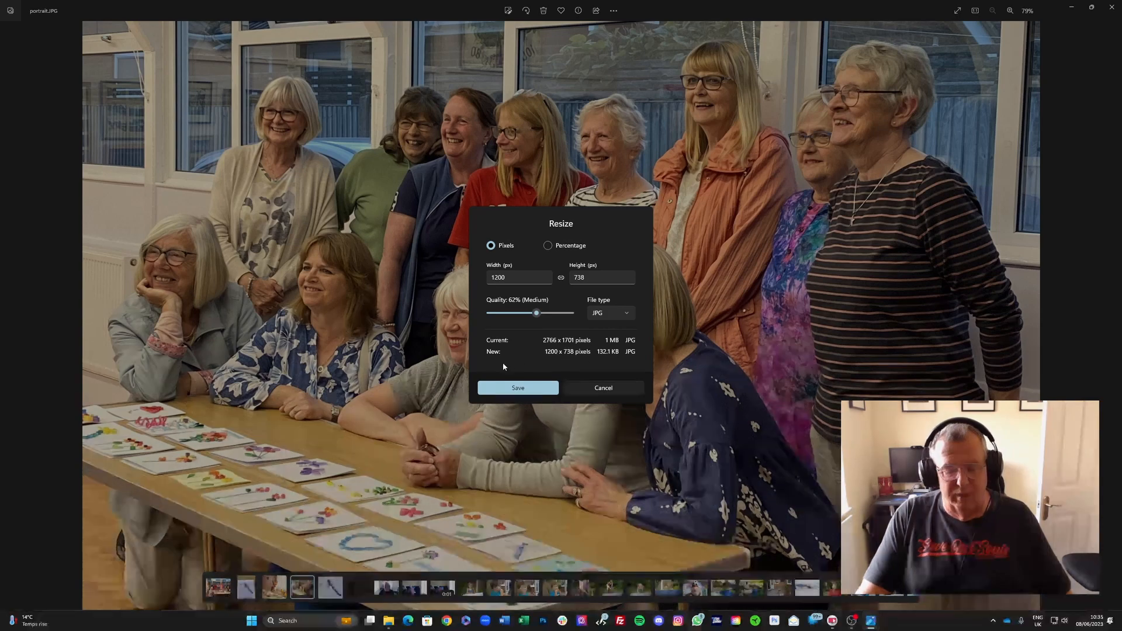
click(518, 389)
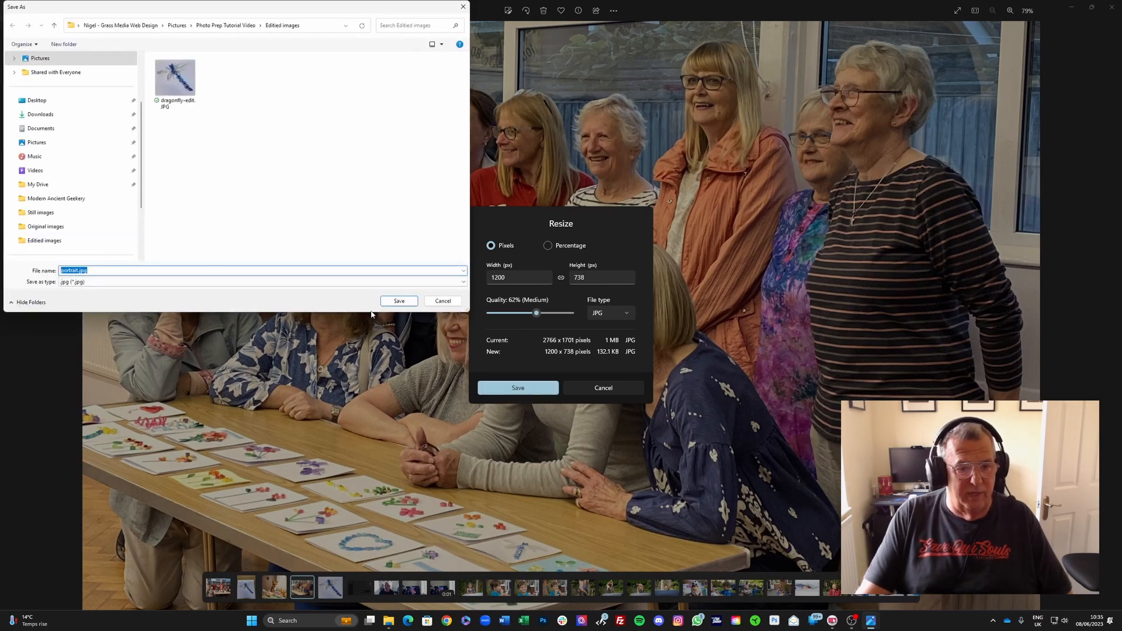
click(406, 302)
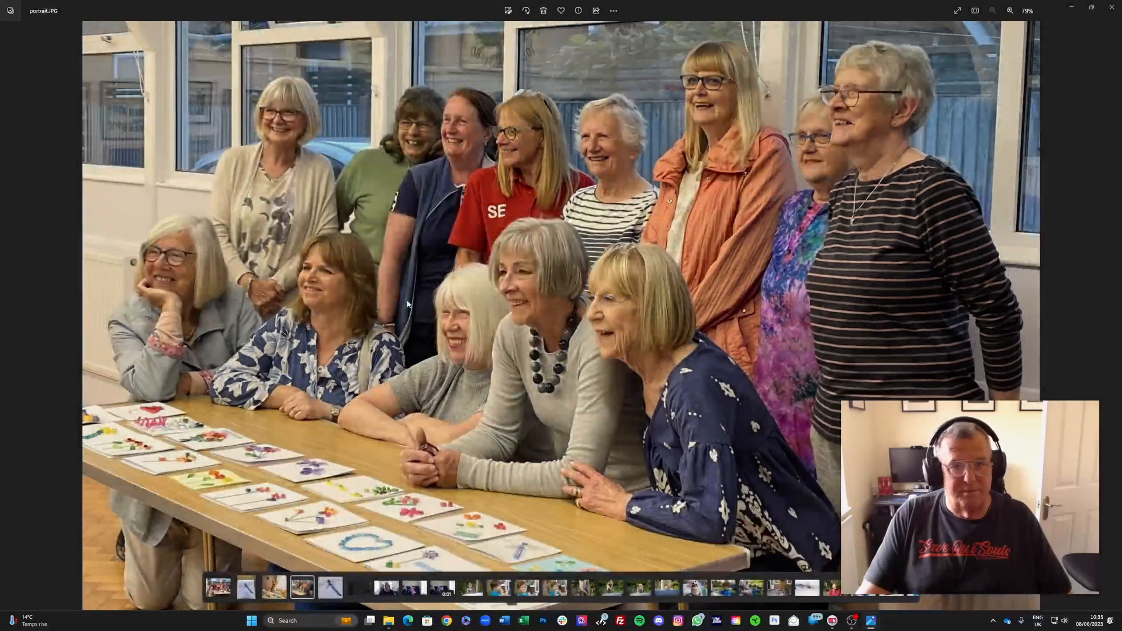
Step: Return to the Photos gallery, open the fox image and maximize its viewer window
click(9, 17)
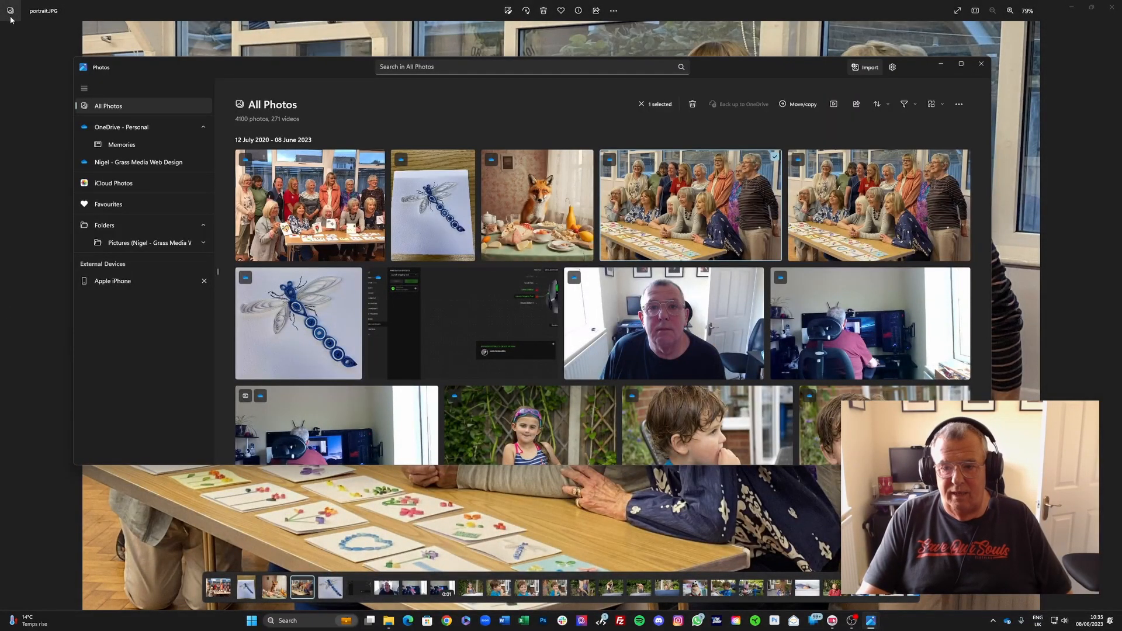
click(536, 199)
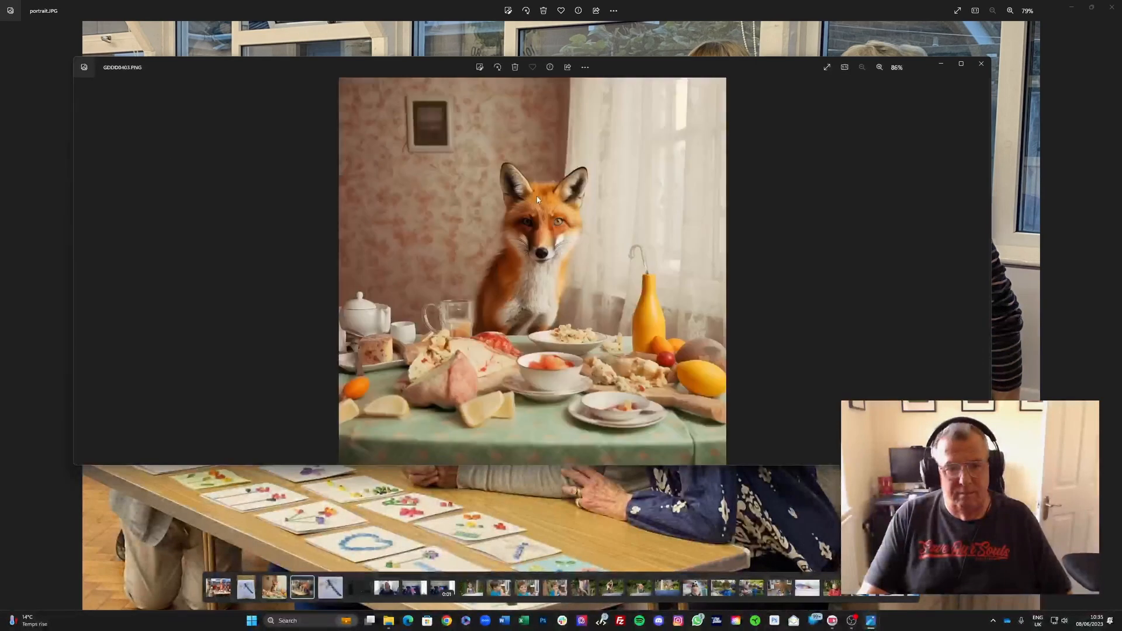
click(961, 63)
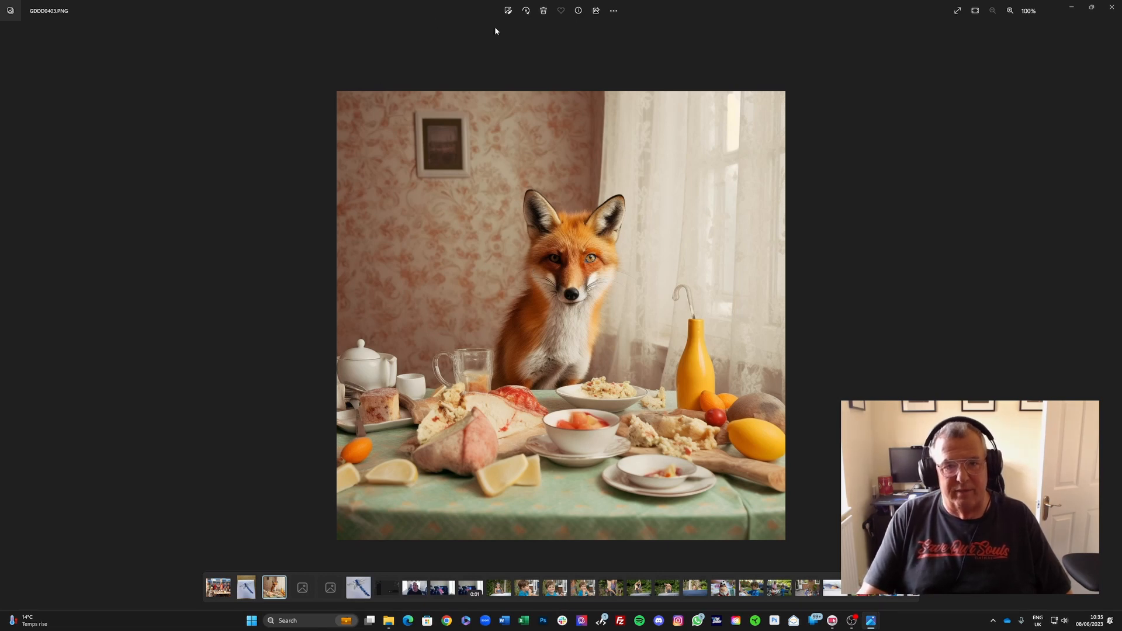
Step: Open the editor, crop the fox image tightly around the fox's head and chest, about 354 × 431 pixels, and save it
click(507, 12)
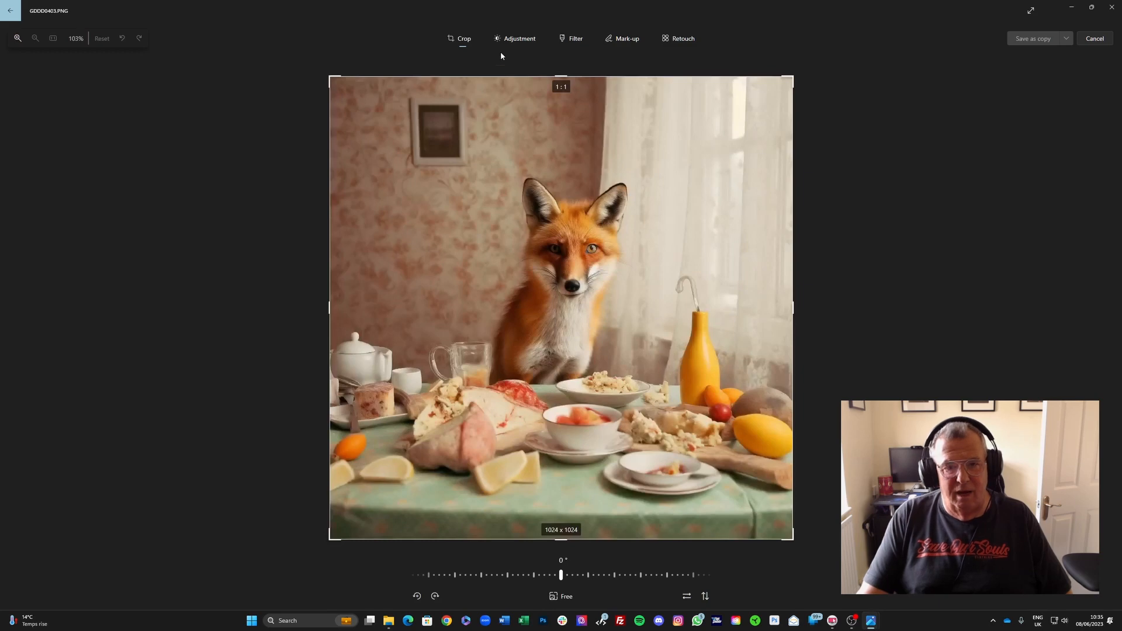
drag(561, 77, 561, 161)
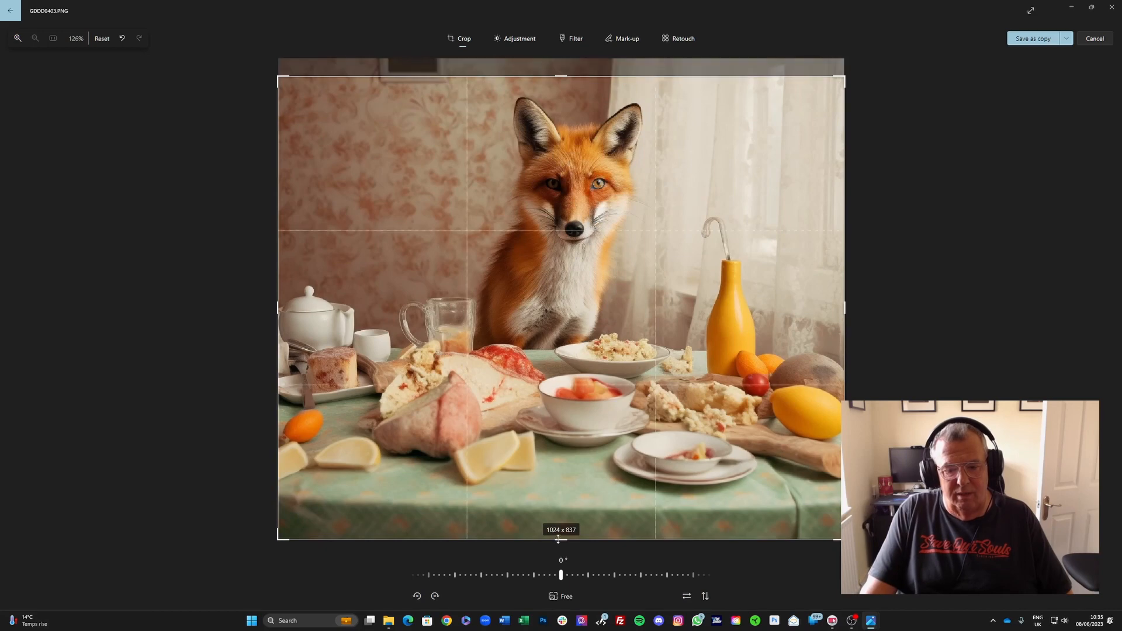
drag(556, 542, 569, 317)
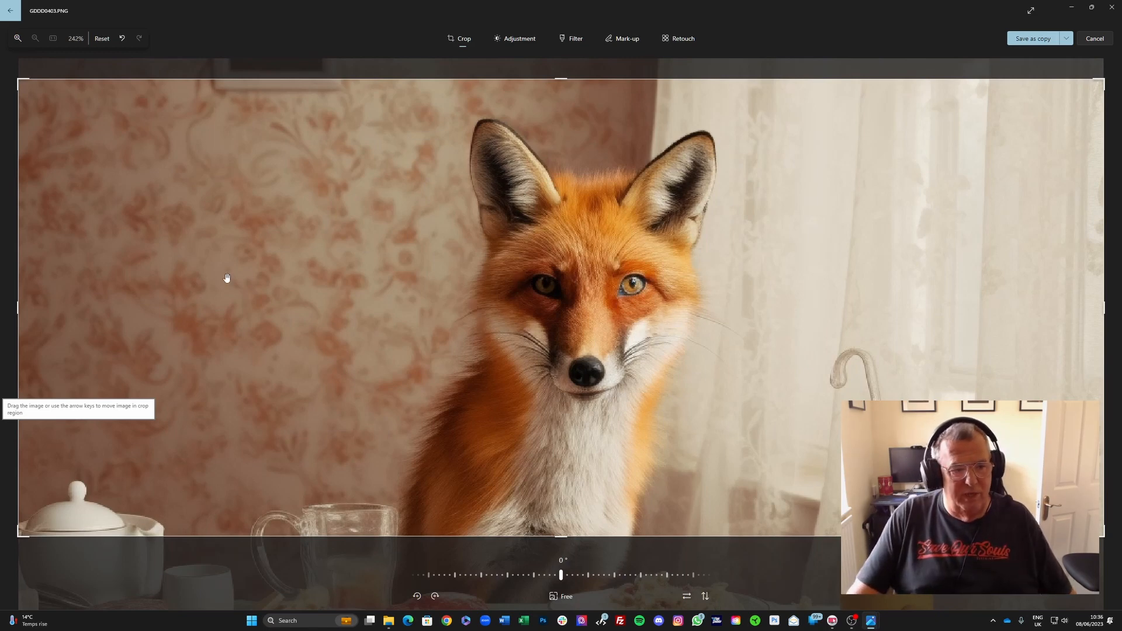
drag(16, 308, 416, 316)
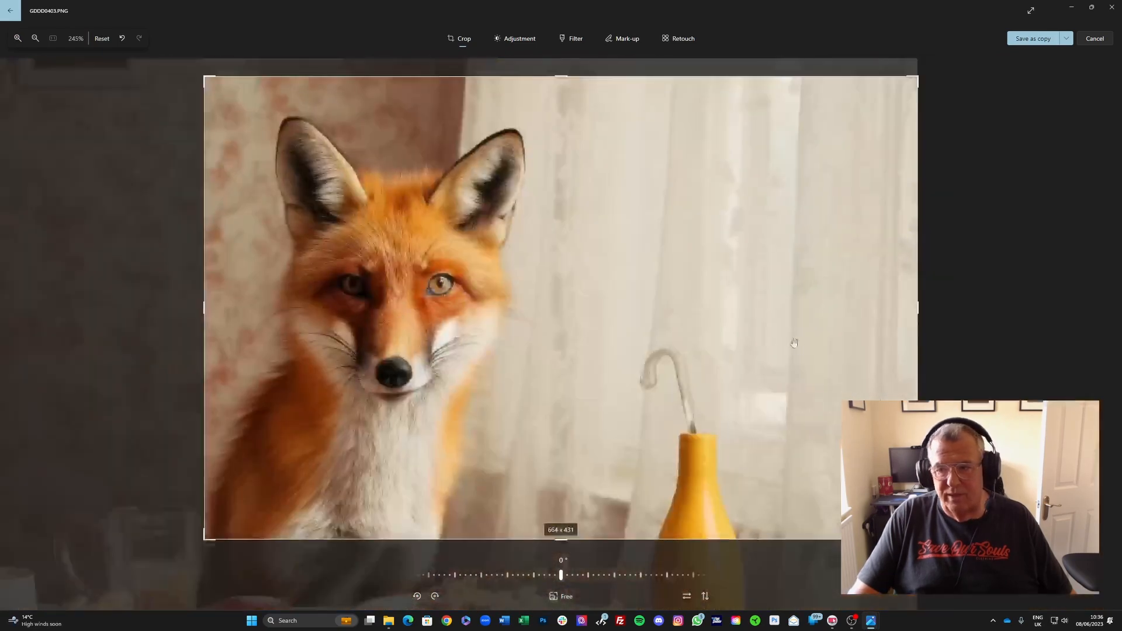
drag(917, 308, 586, 307)
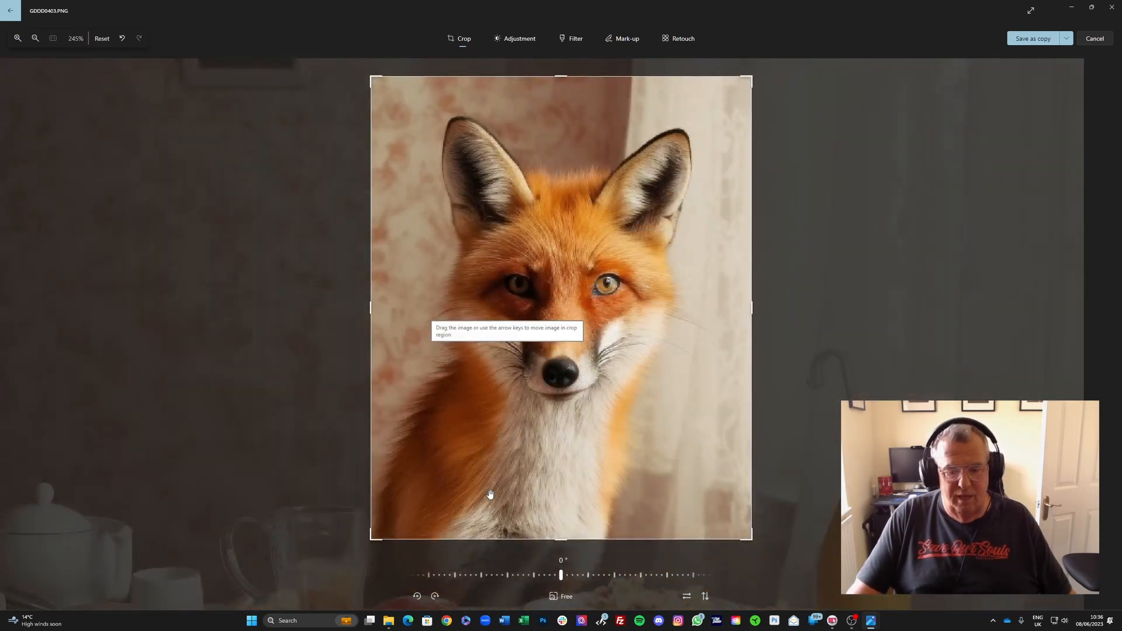
click(482, 399)
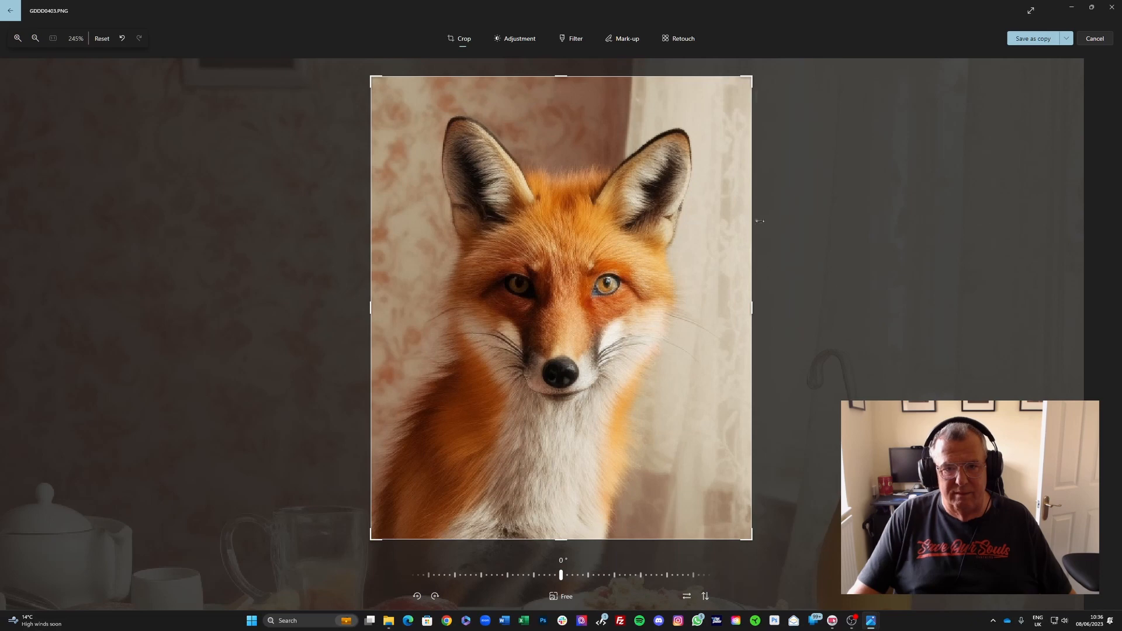
click(1067, 39)
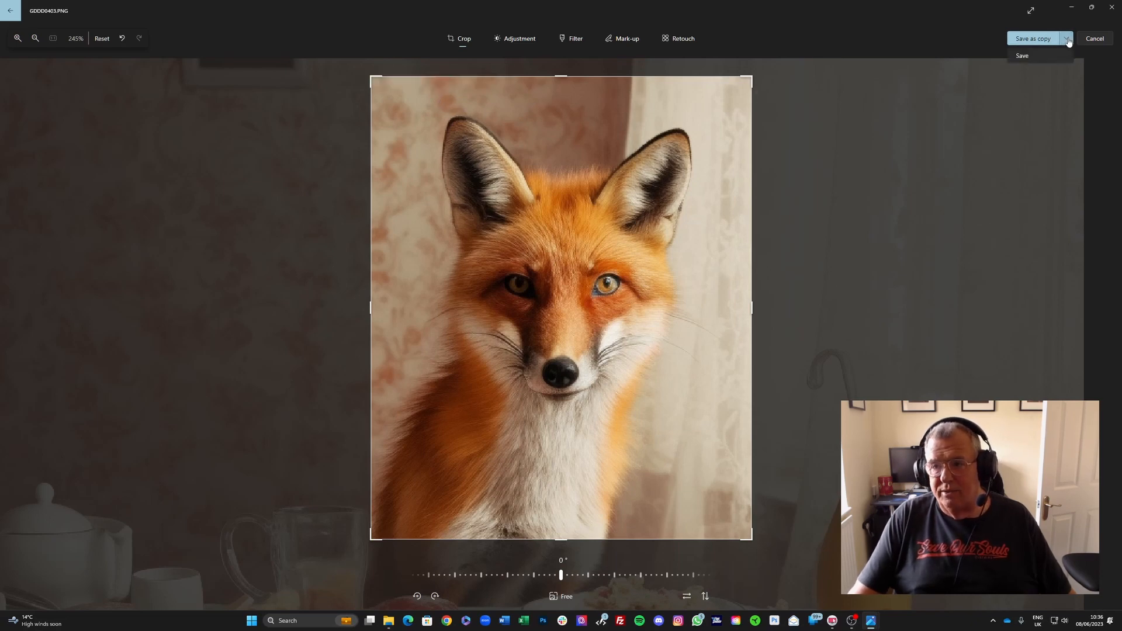
click(1023, 57)
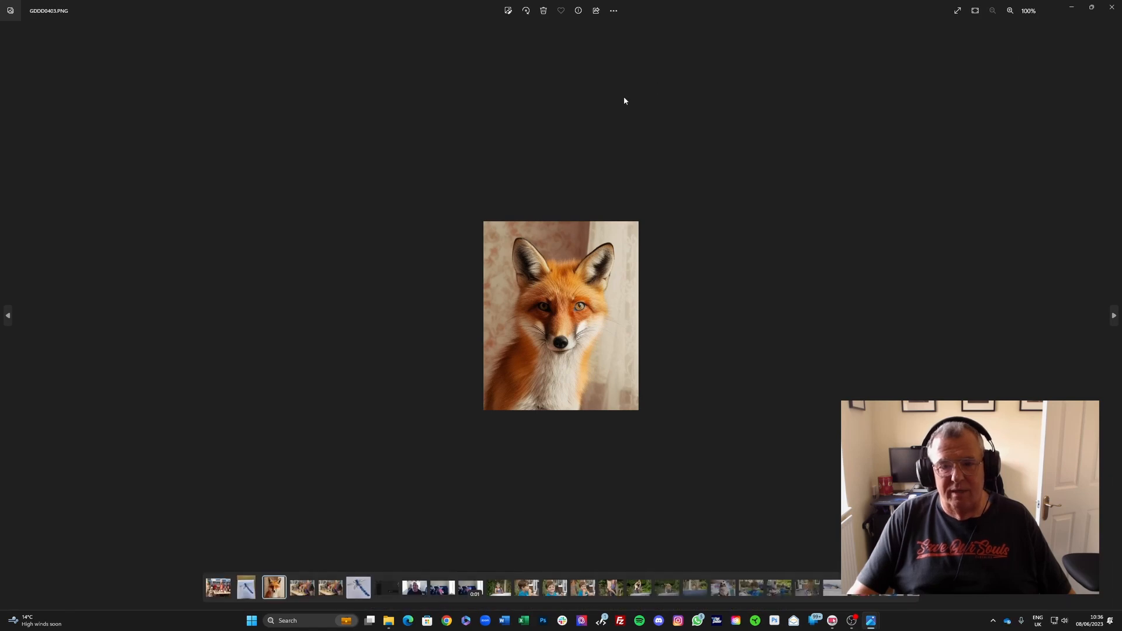
Step: Resize the fox image to 1200 px wide and save it as foxy.jpg in the Edited images folder
click(614, 10)
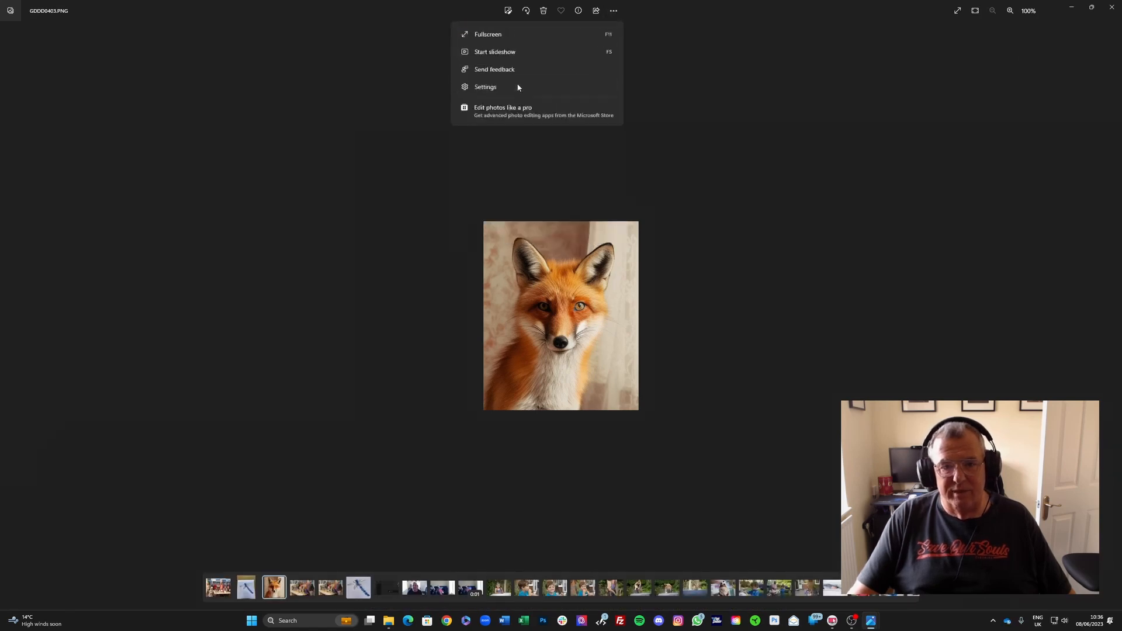
key(ctrl+r)
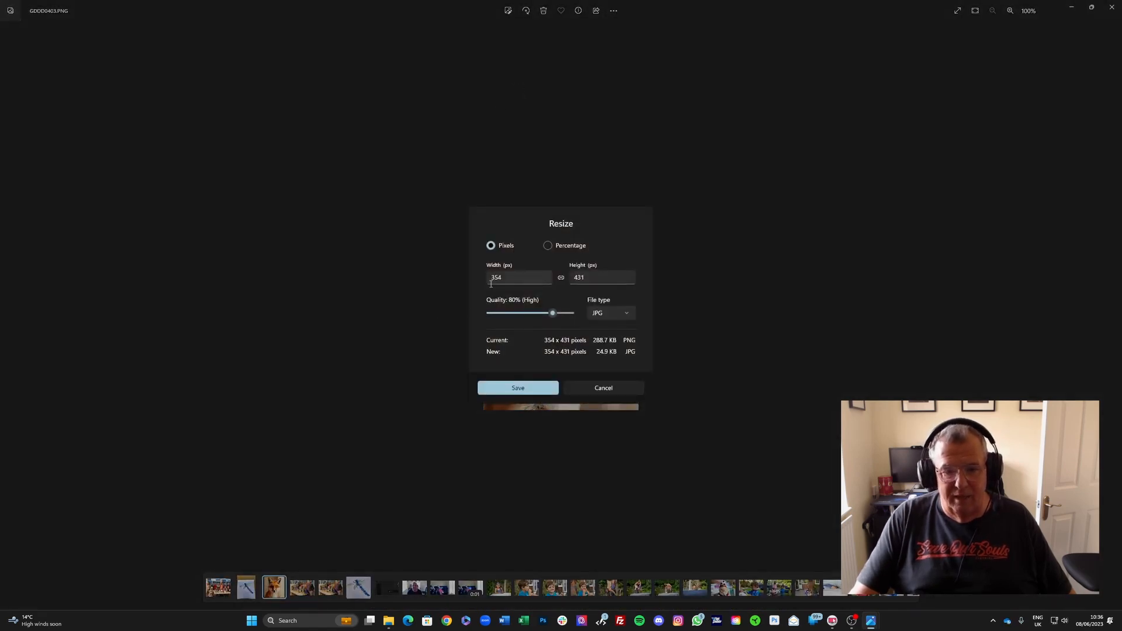
drag(515, 277, 473, 276)
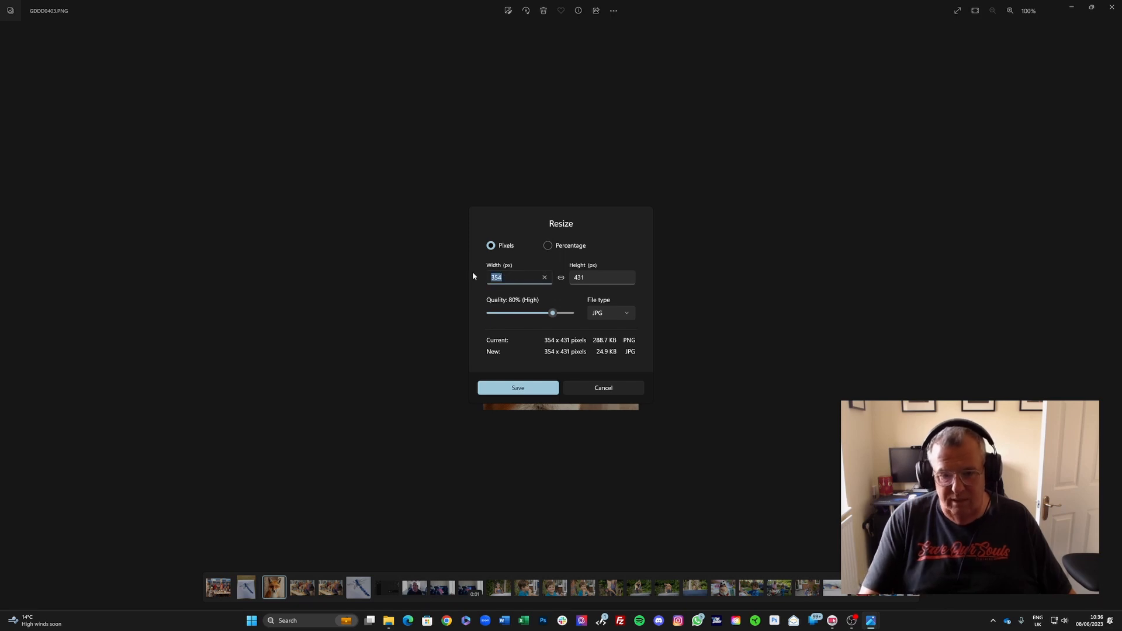
text(1200)
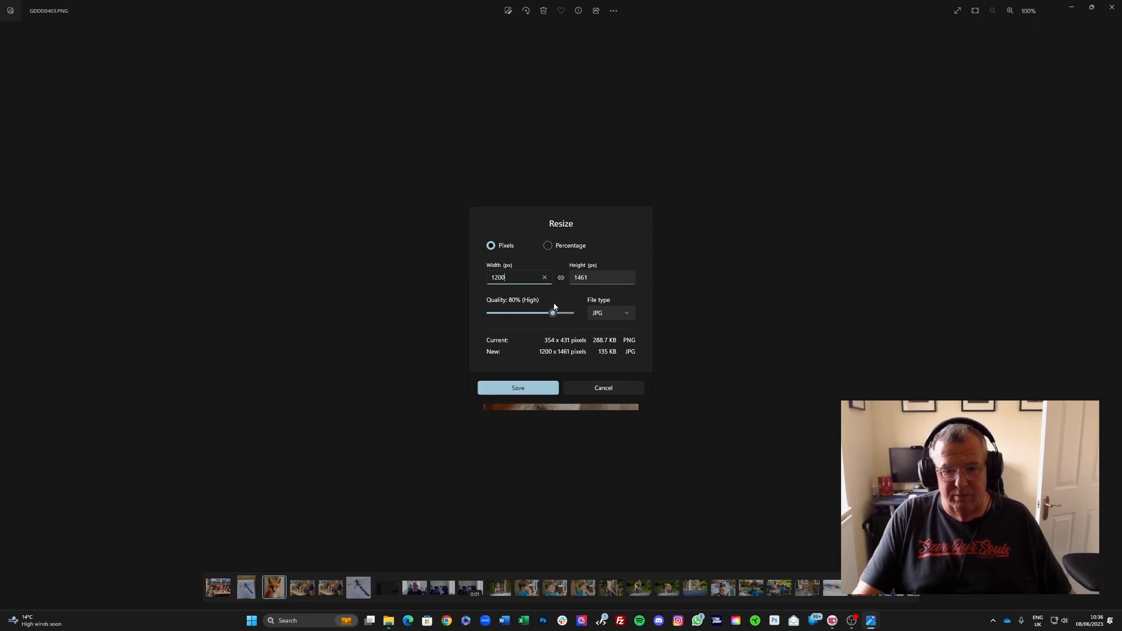
click(519, 390)
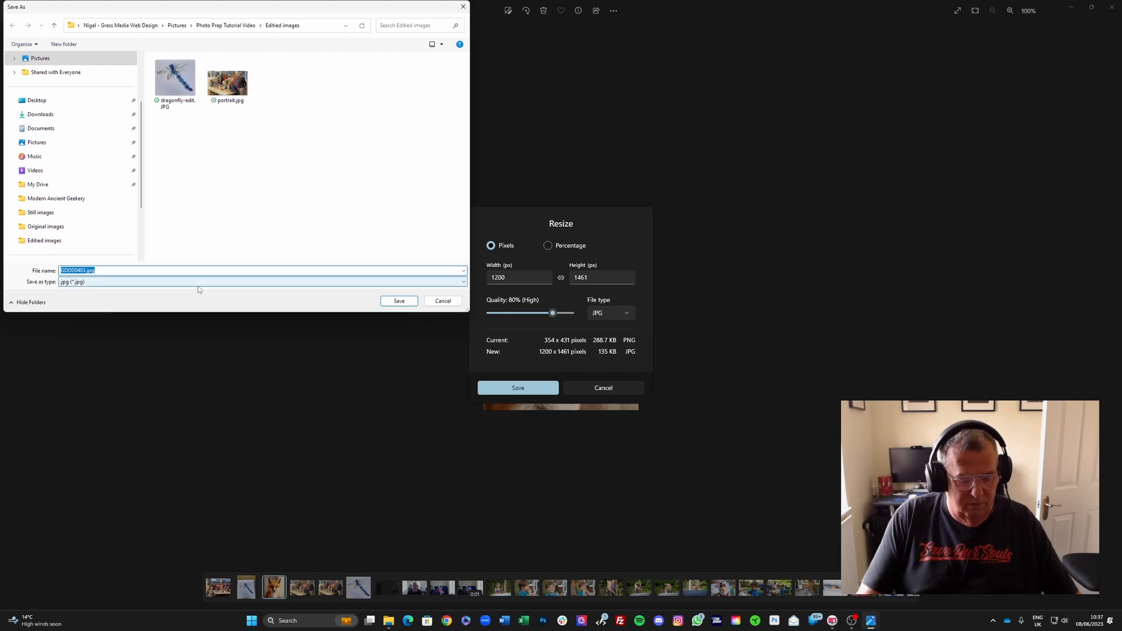
text(foxy)
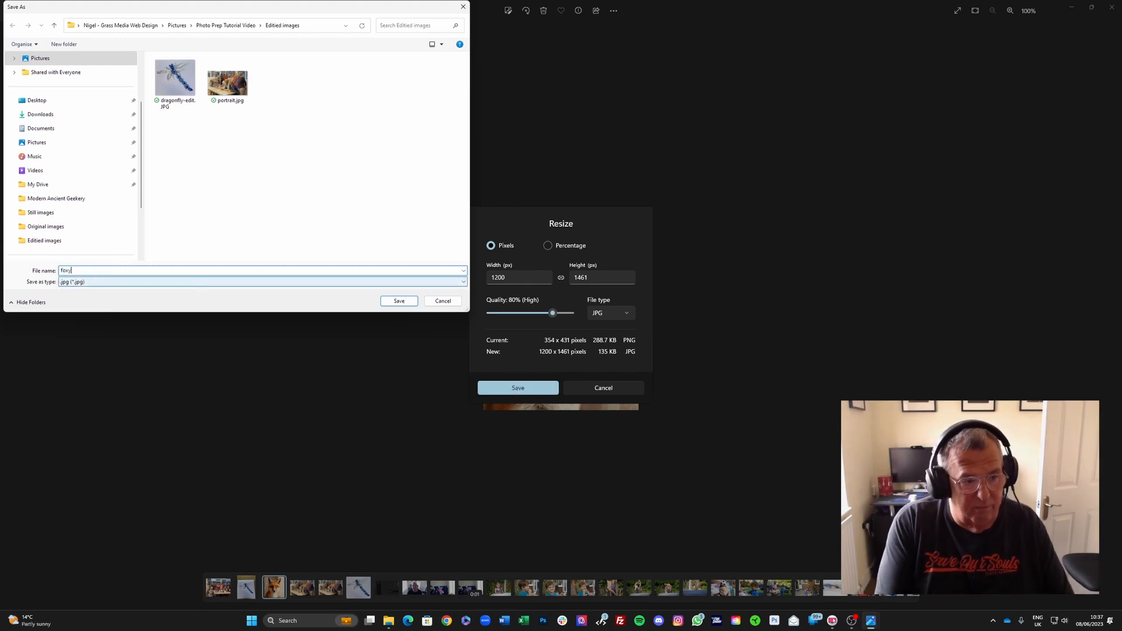
key(Return)
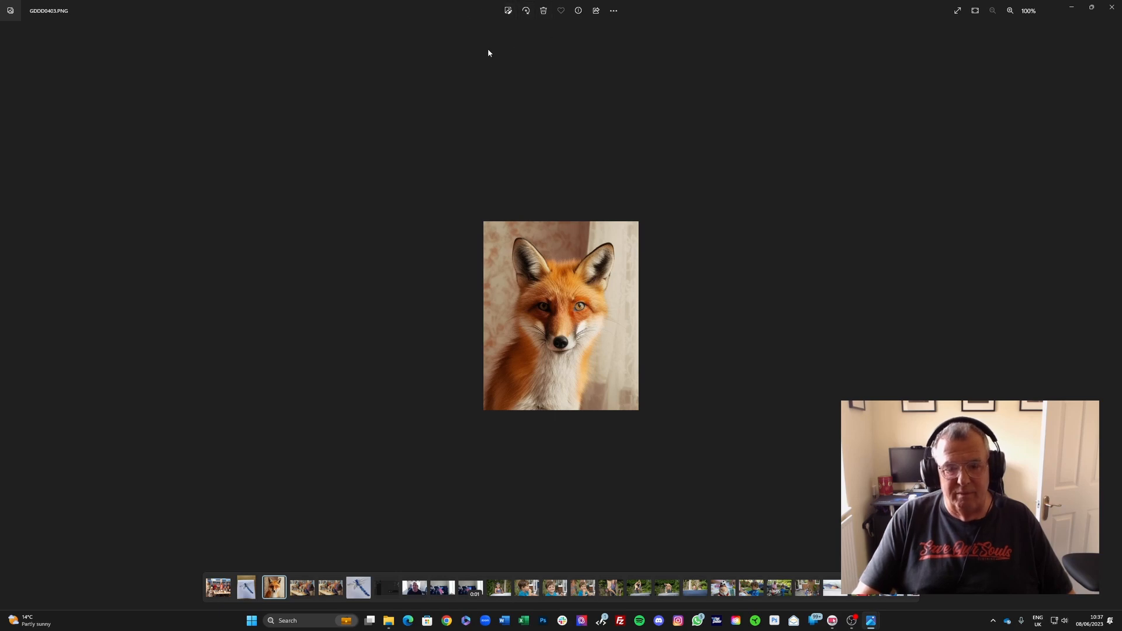
Step: Close the photo viewers, the Original images Explorer window and the Photos gallery
click(1112, 9)
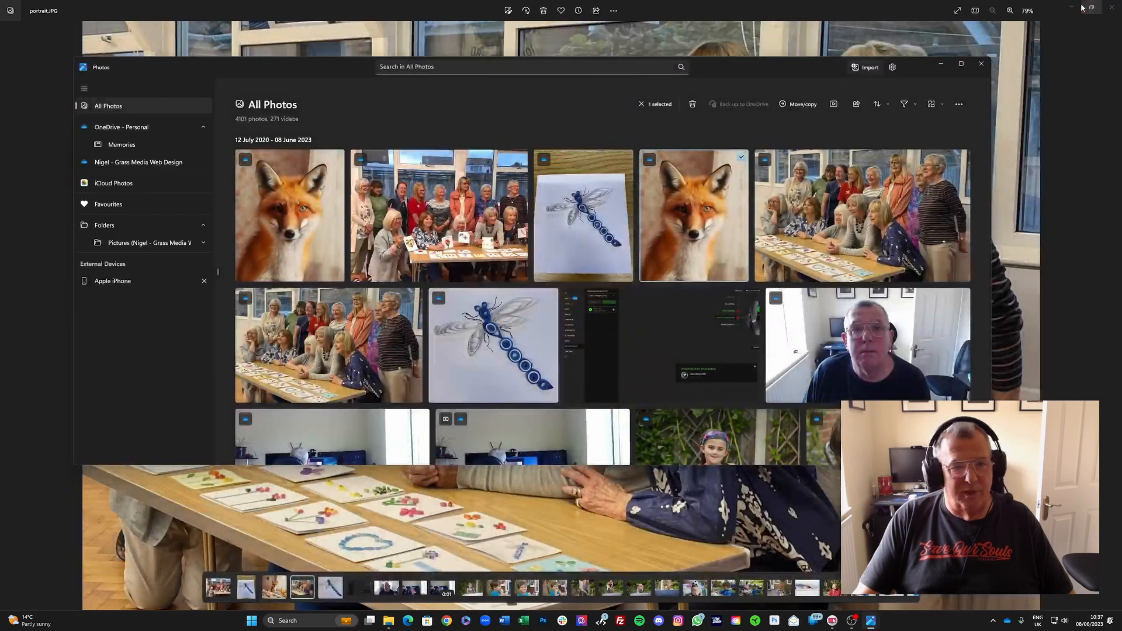
click(1112, 9)
click(1112, 8)
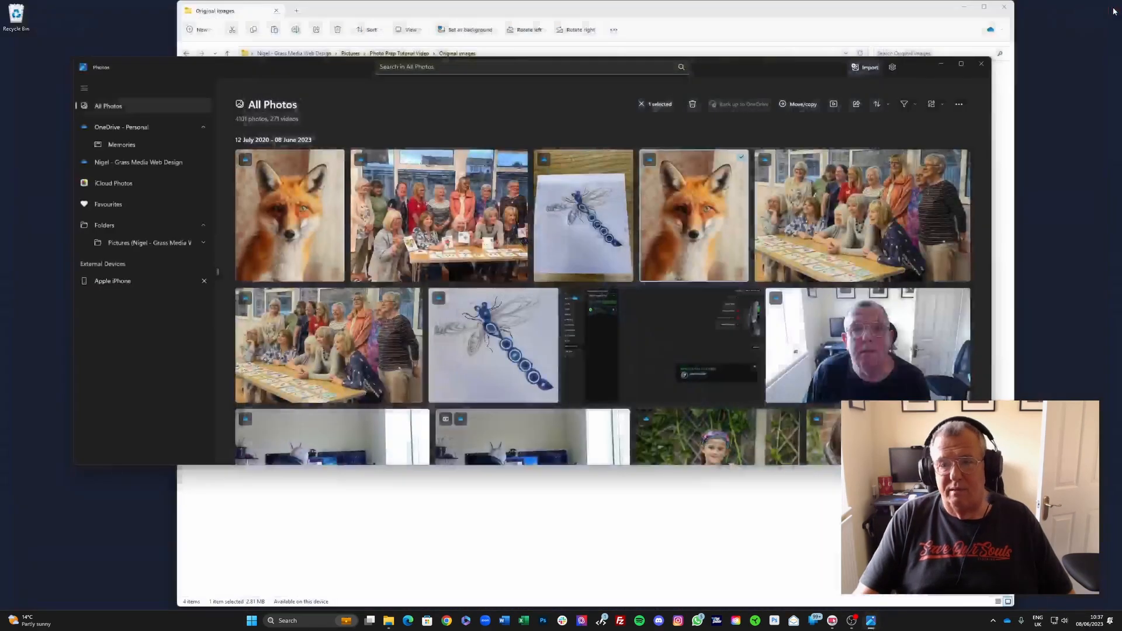
click(1007, 8)
click(1006, 7)
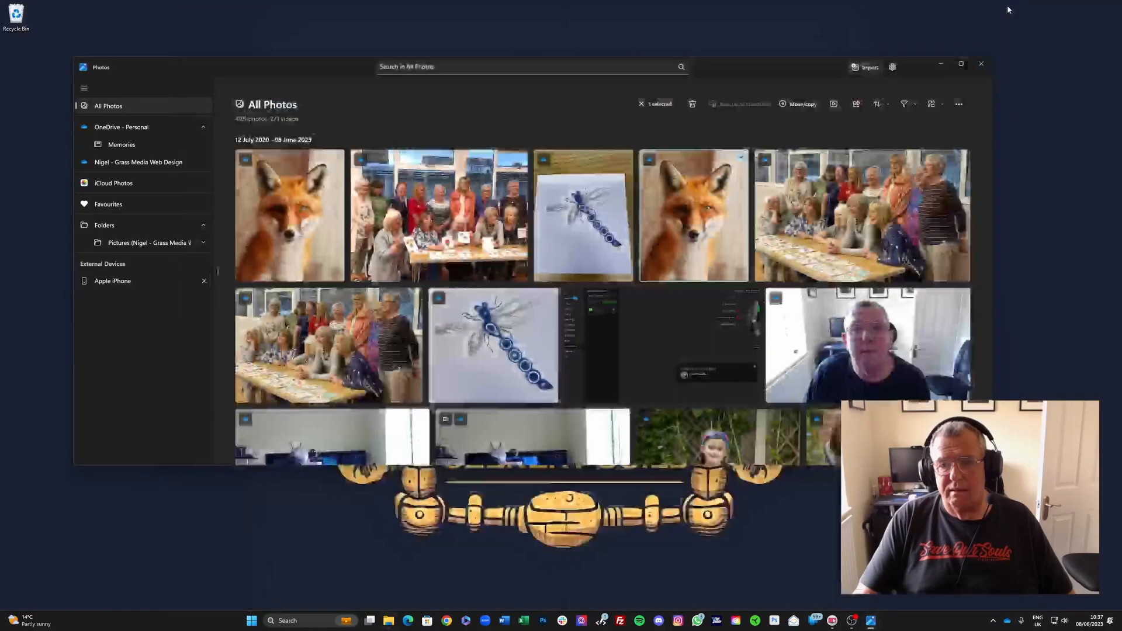
click(978, 67)
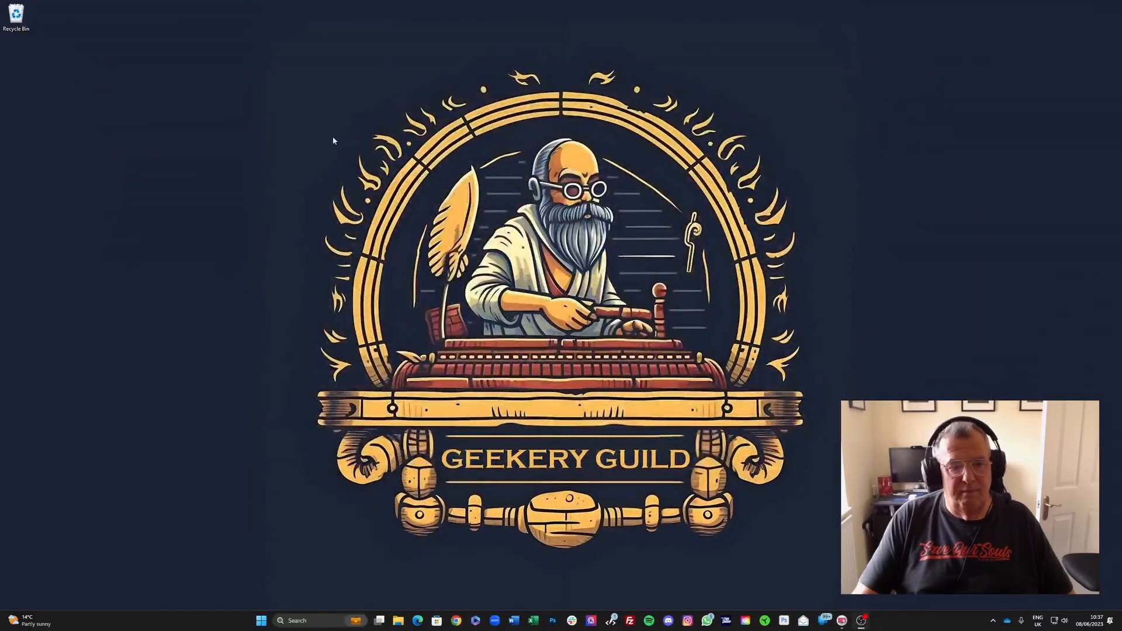
Step: Open File Explorer and browse into the Edited images folder under Photo Prep Tutorial Video
click(399, 621)
click(409, 613)
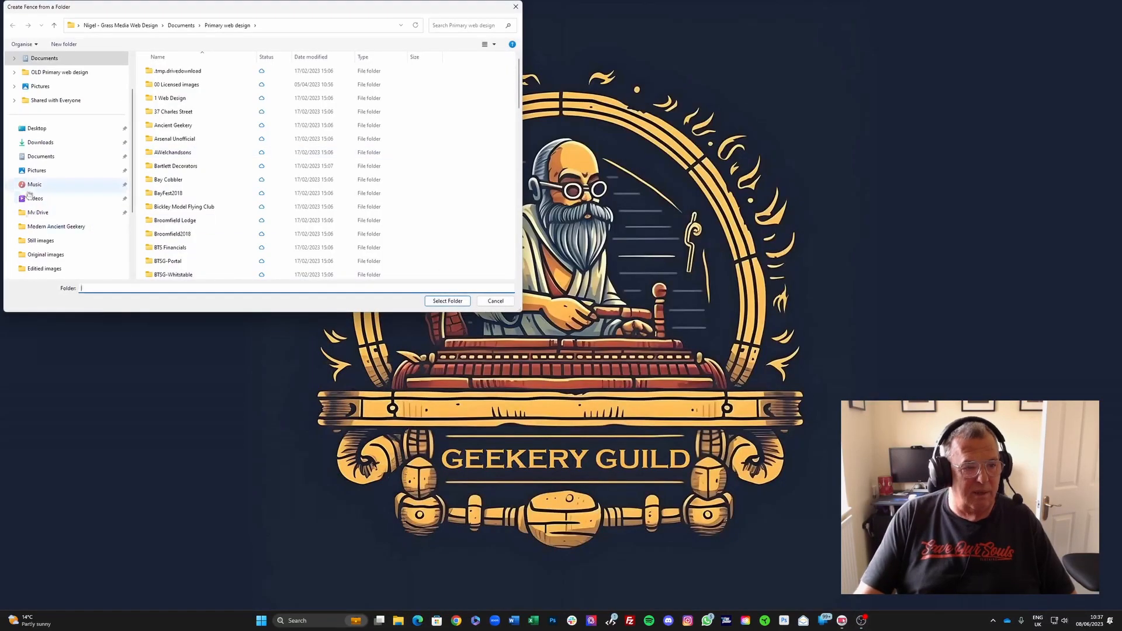
click(49, 175)
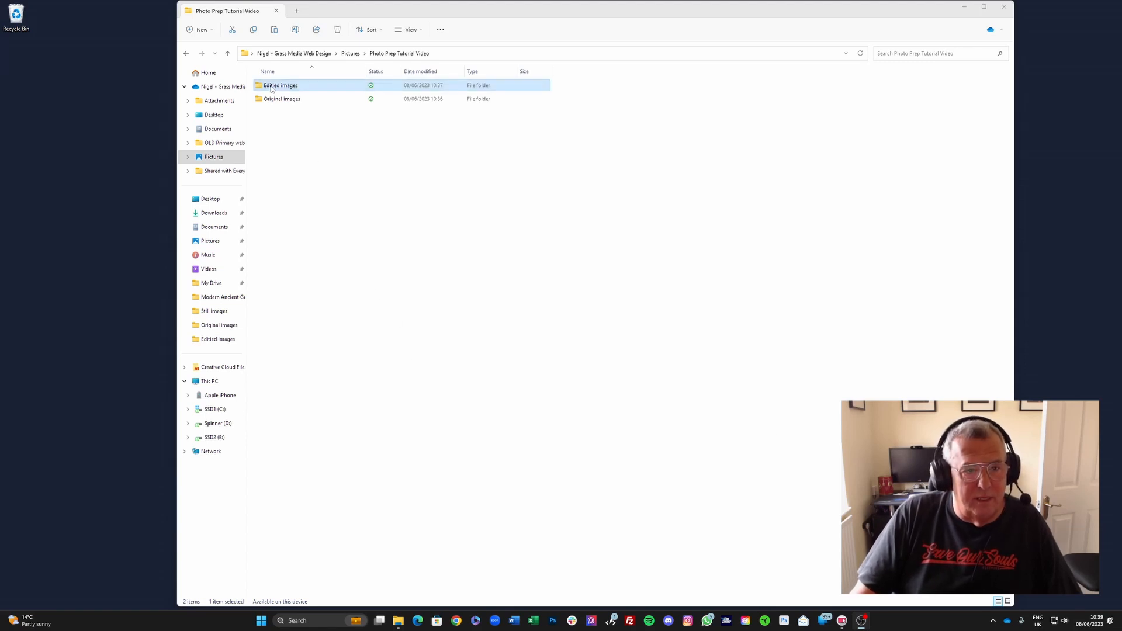
double_click(271, 88)
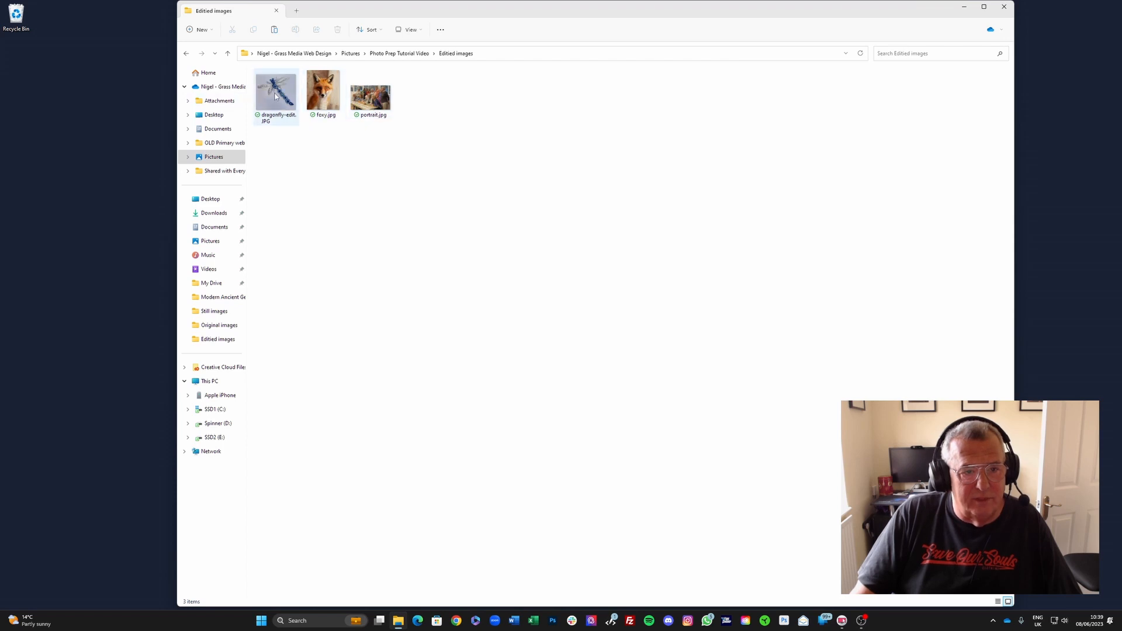
Step: Open dragonfly-edit.JPG with Photos to review it, then close the viewer
right_click(275, 96)
mouse_move(311, 138)
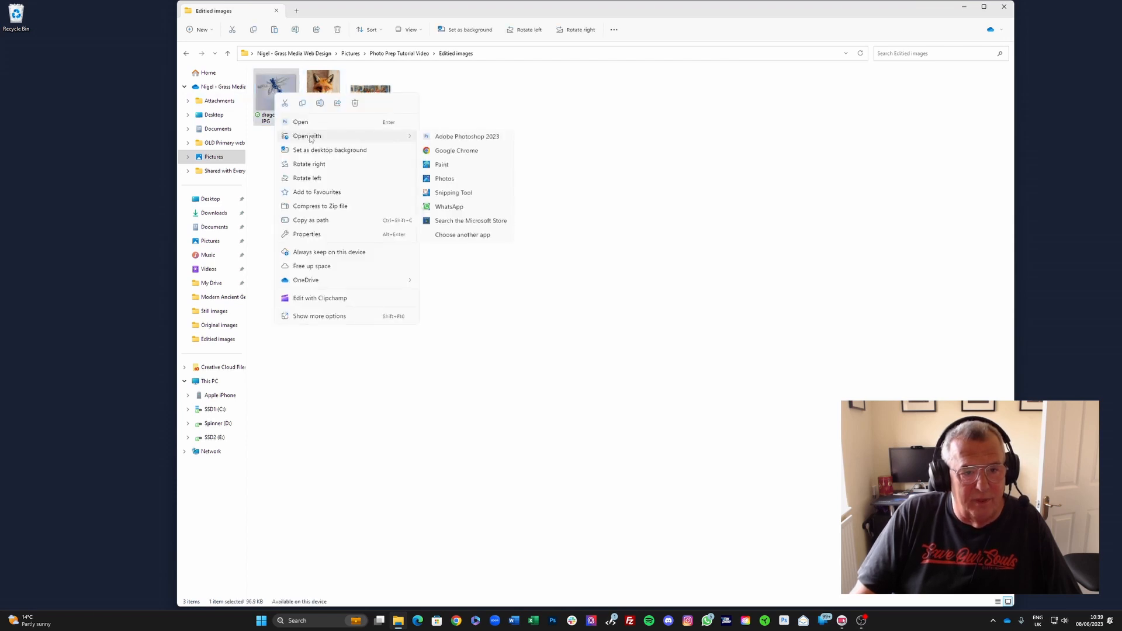
click(444, 178)
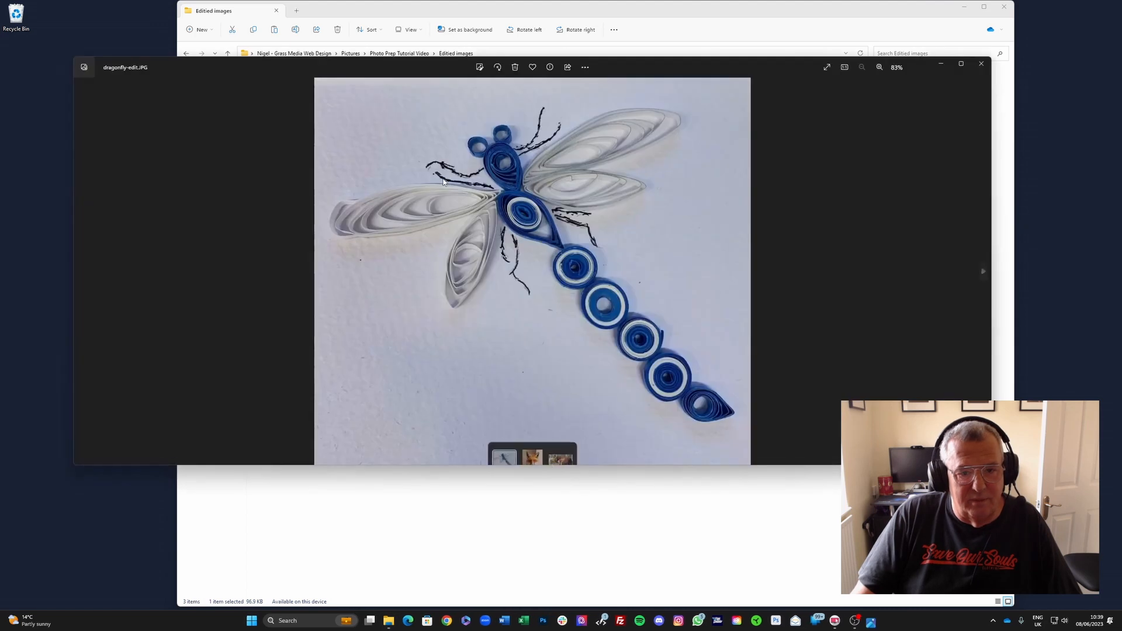
click(980, 64)
Step: Open foxy.jpg with Photos to review it, then close the viewer
right_click(303, 95)
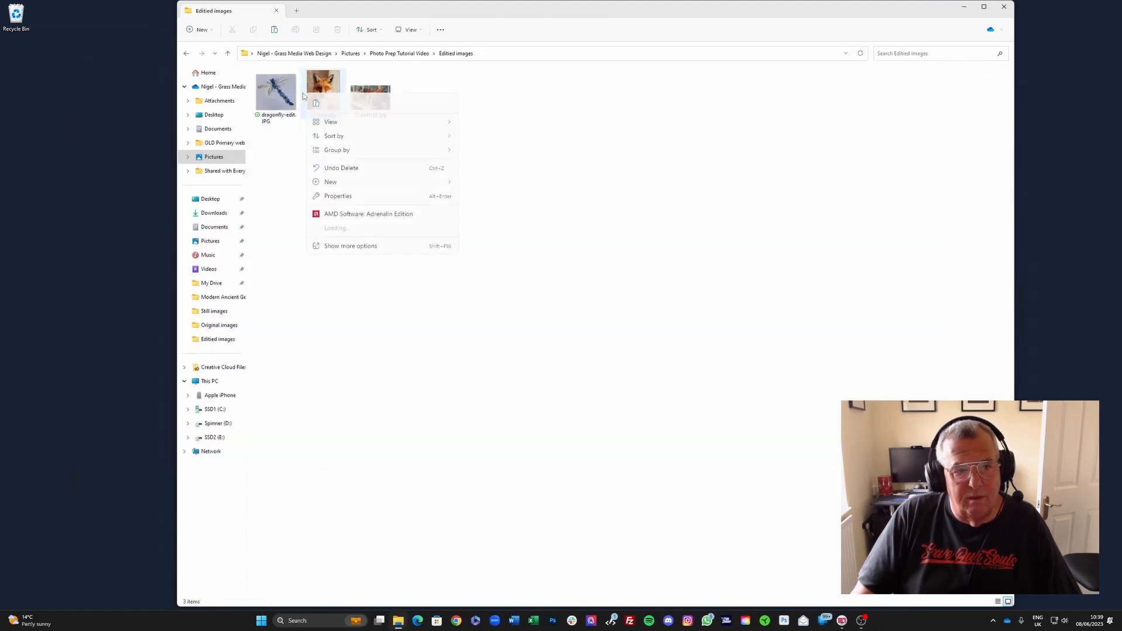
click(319, 91)
right_click(319, 91)
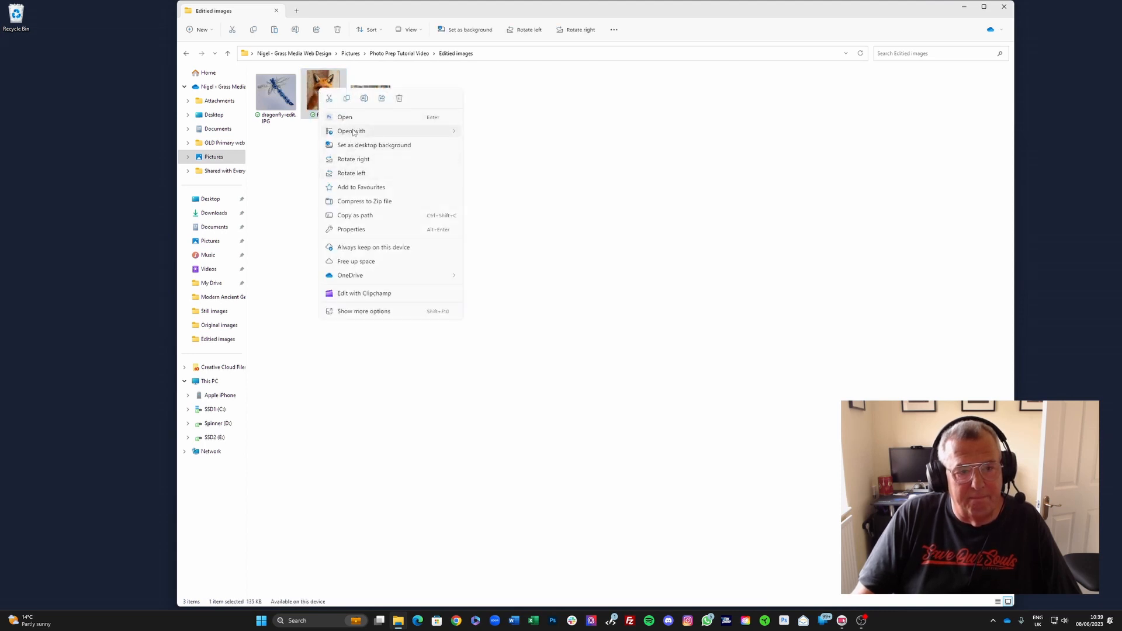
mouse_move(353, 131)
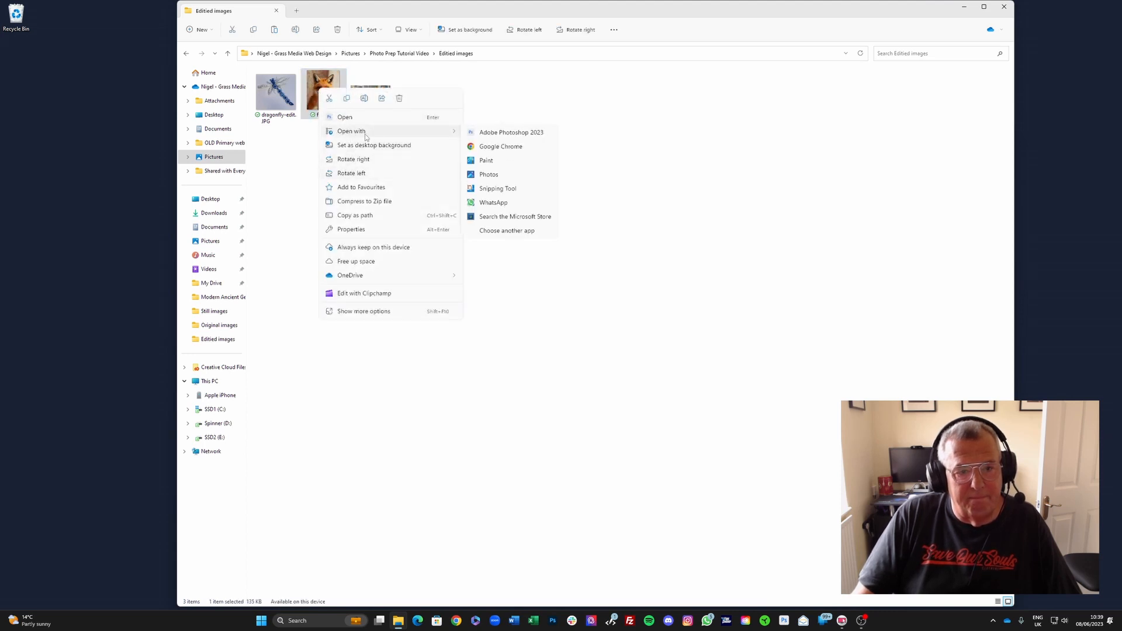
click(496, 175)
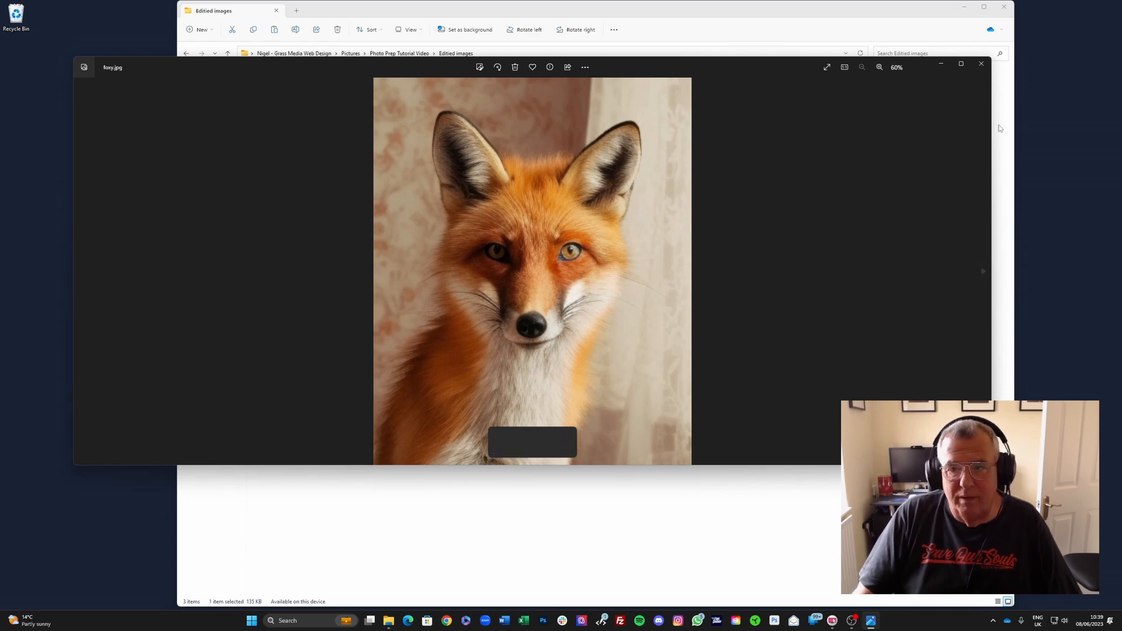
click(981, 63)
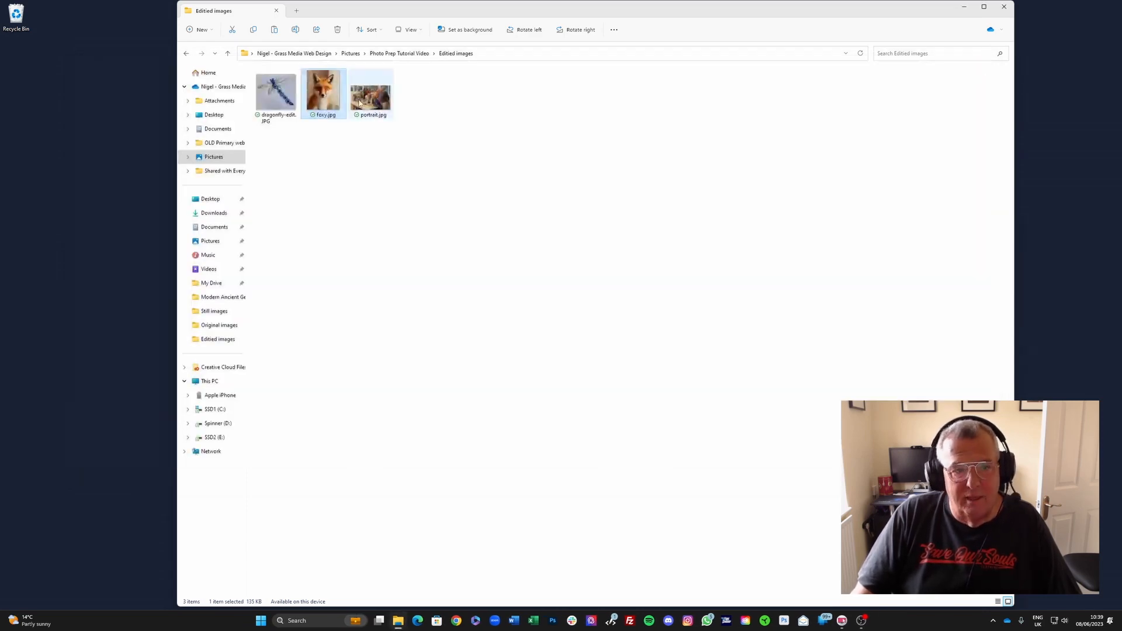
Step: Select the three edited images in turn to compare their file sizes
click(383, 105)
click(325, 100)
click(284, 100)
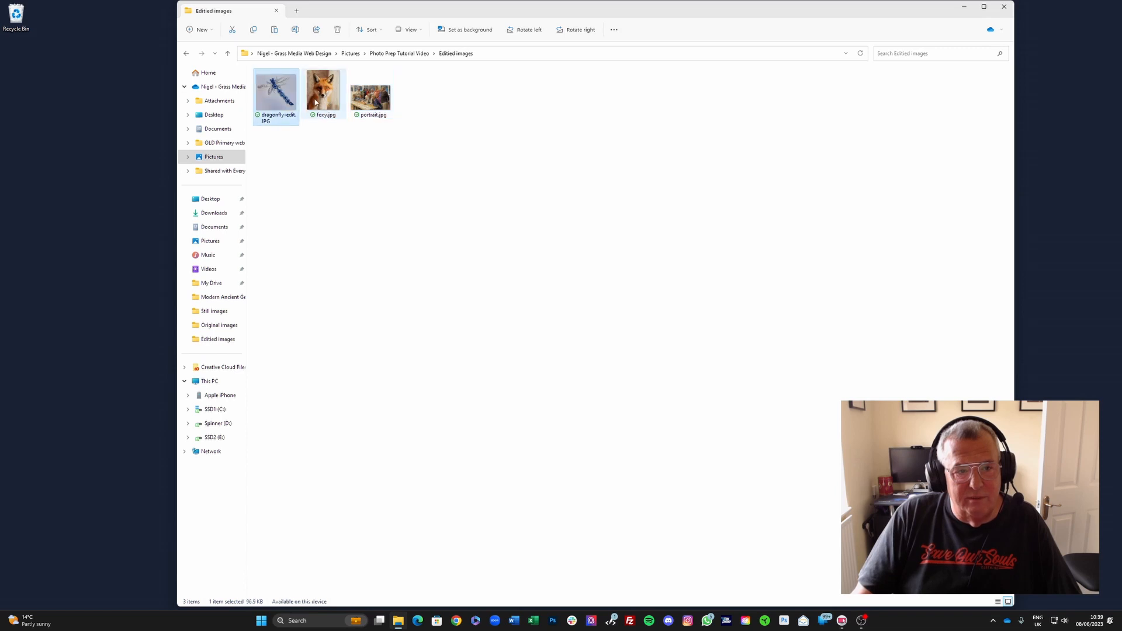
click(325, 101)
click(368, 103)
click(325, 103)
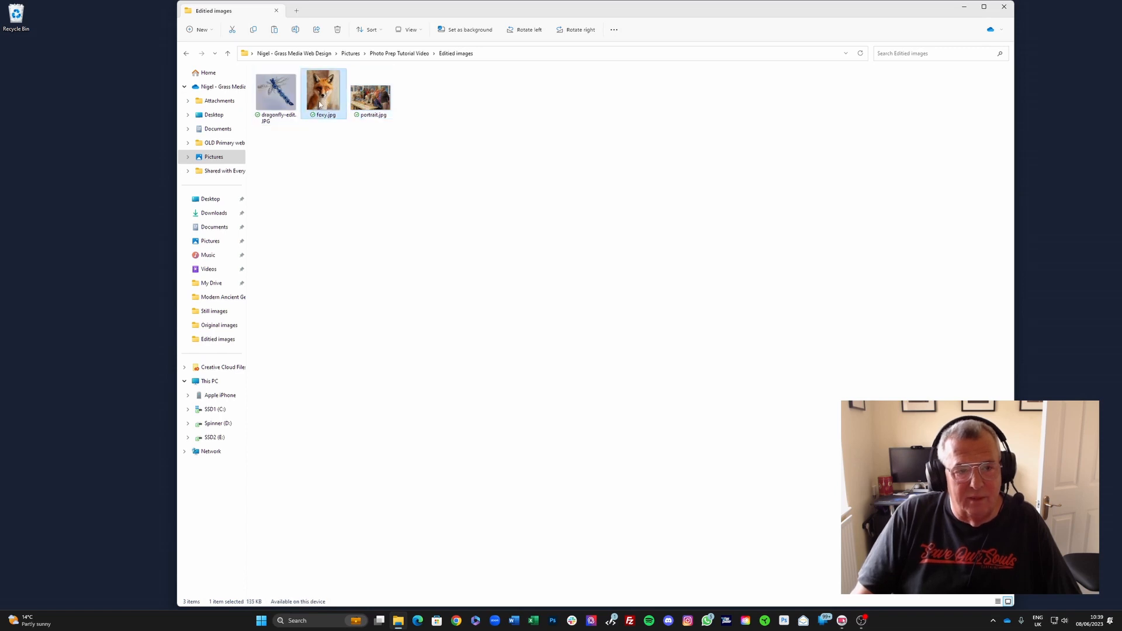
click(284, 100)
click(328, 105)
click(369, 101)
click(325, 101)
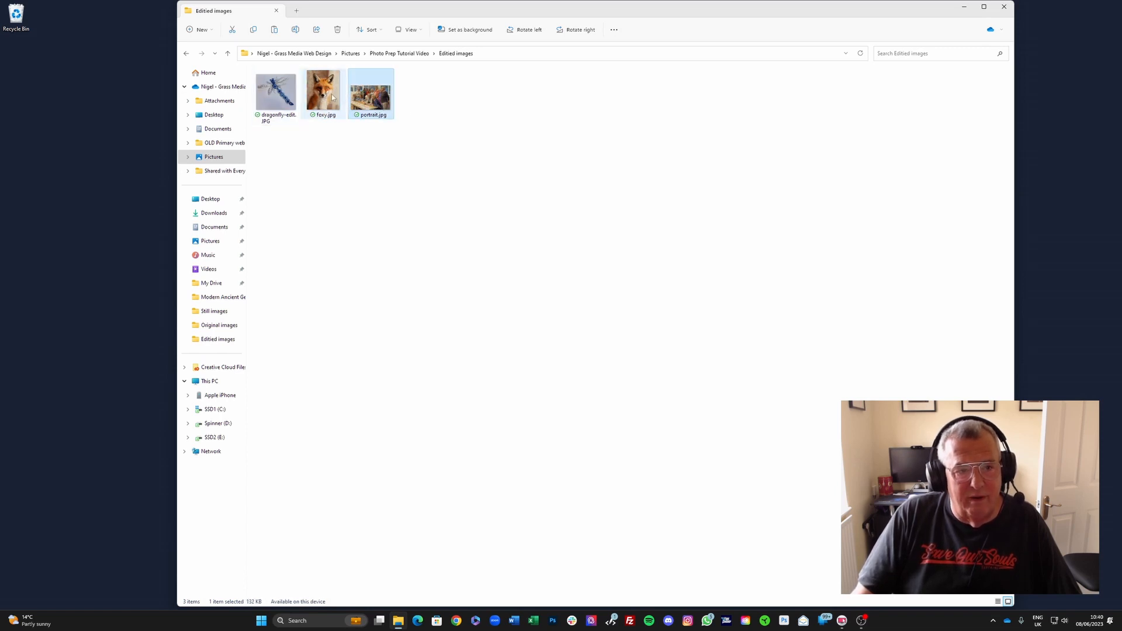
click(286, 100)
click(324, 101)
click(368, 108)
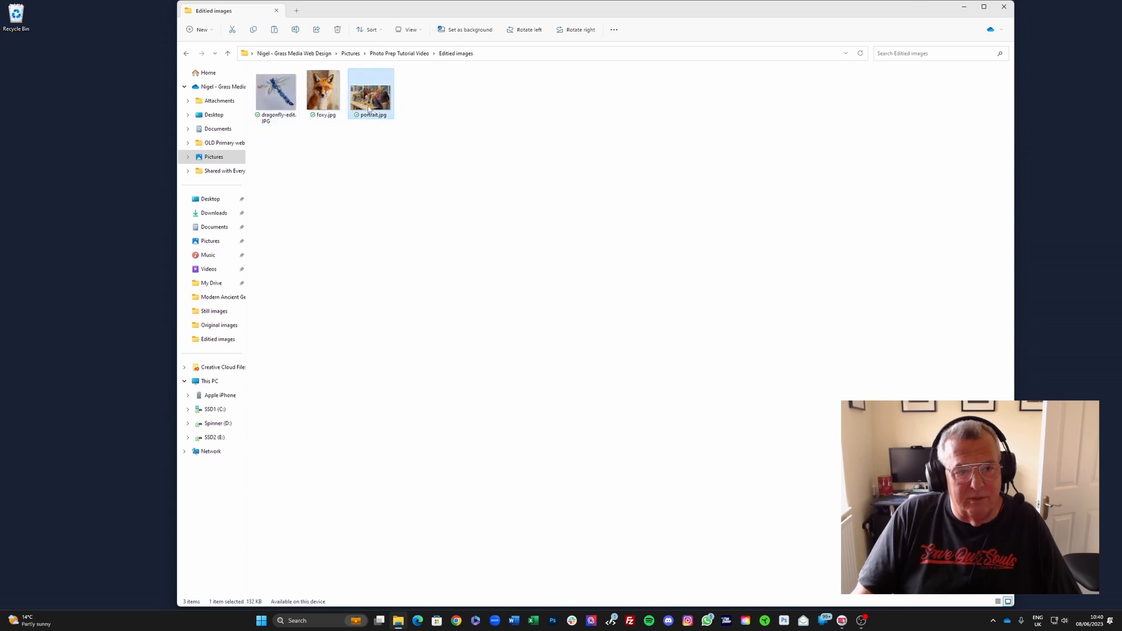